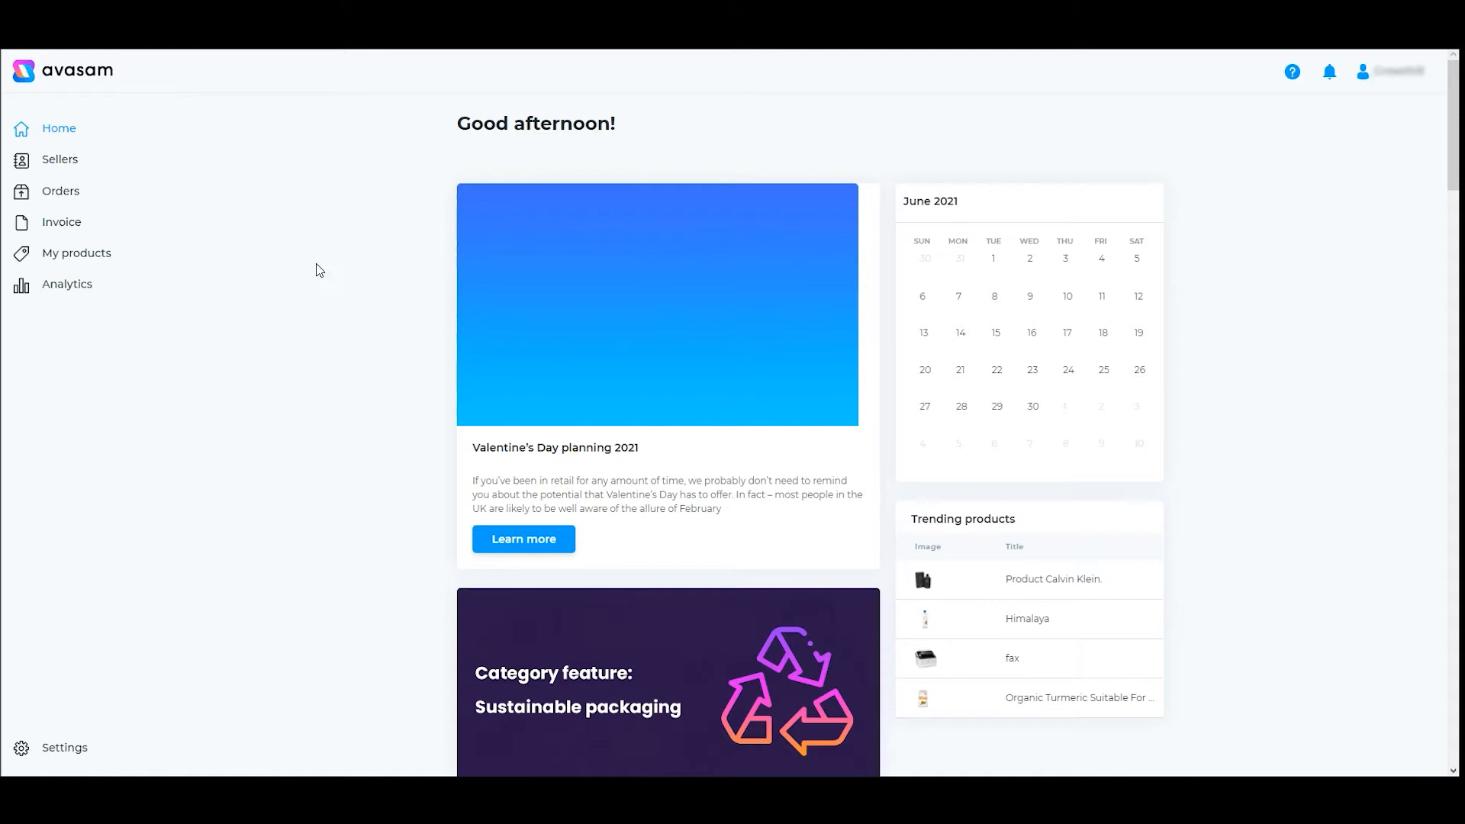
Open a blank add-product form from My products and look over all its sections.
left_click(84, 262)
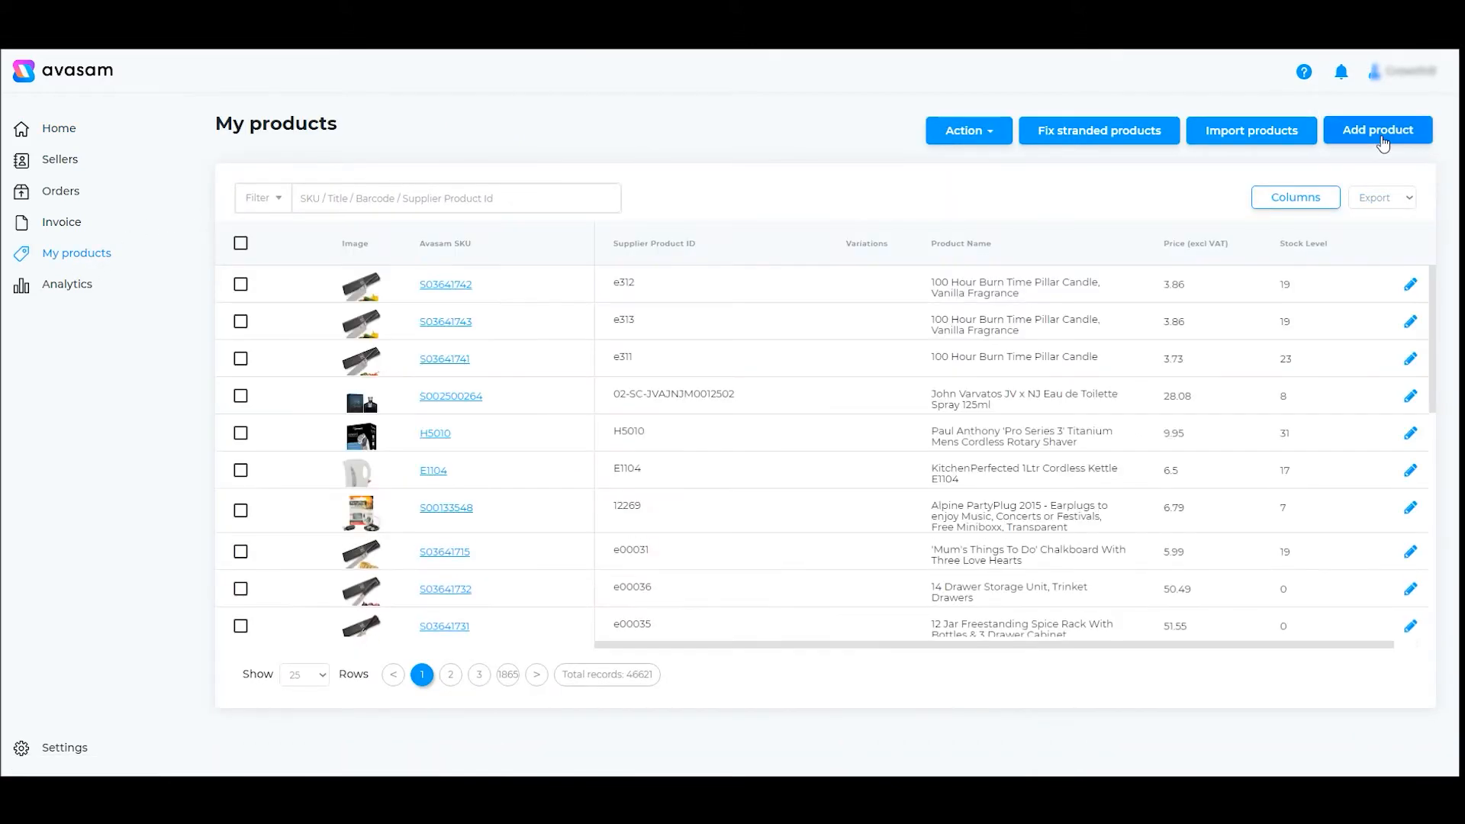
left_click(1378, 130)
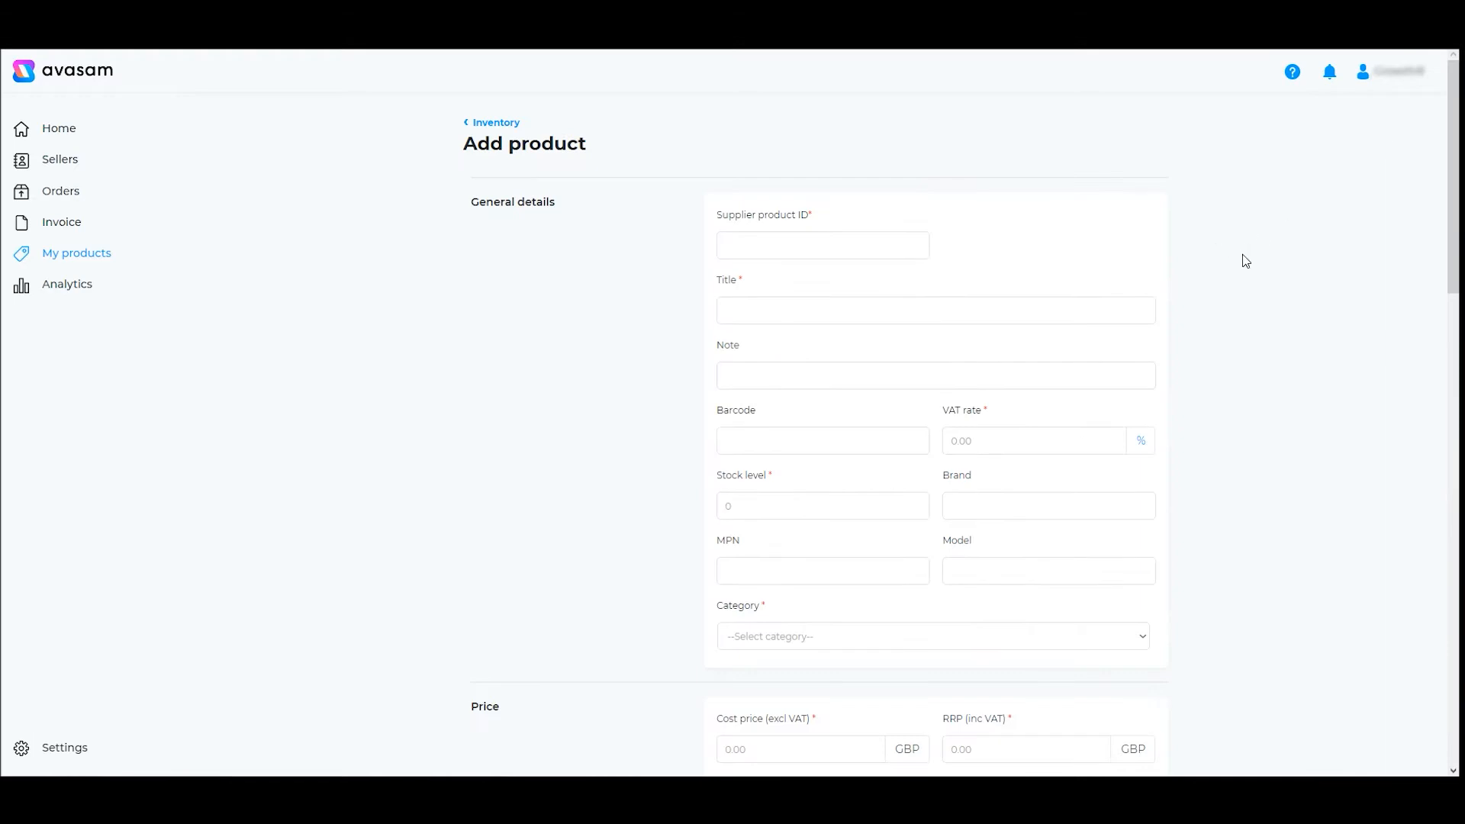
scroll(1244, 260, "down", 5)
scroll(1245, 261, "down", 12)
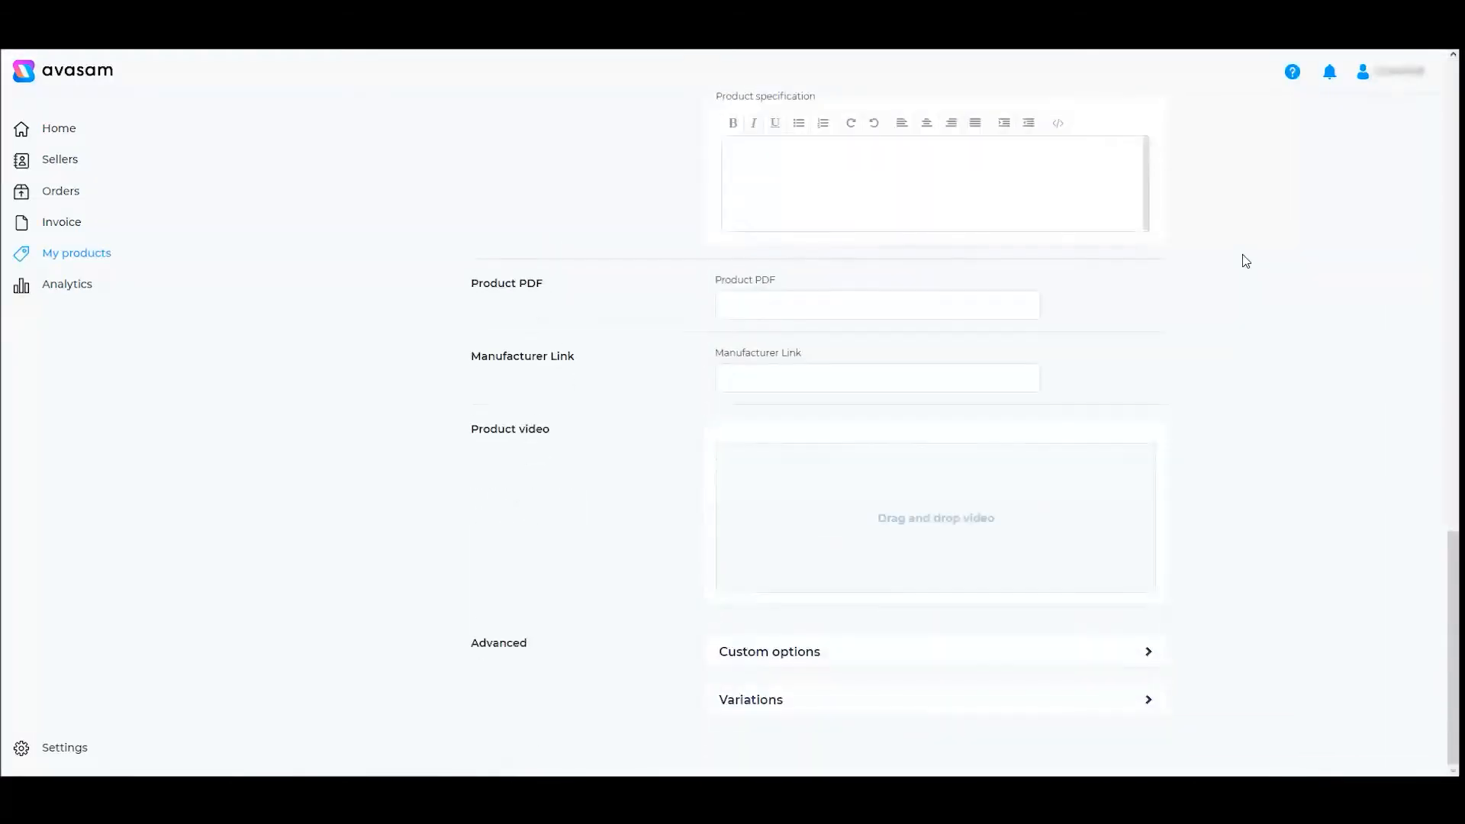
scroll(1244, 261, "up", 15)
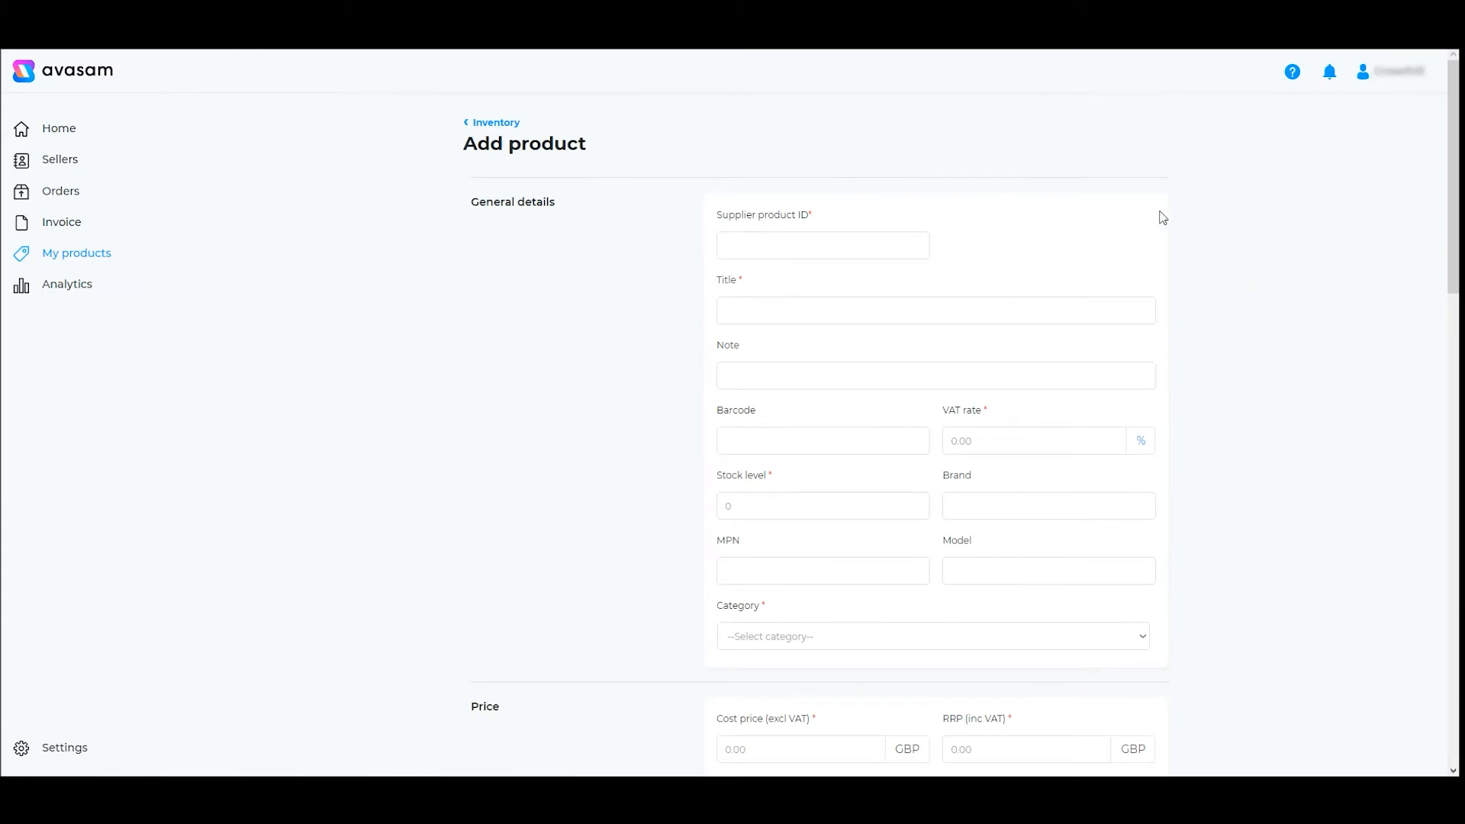
Examine the form's general details, price, product dimensions, product images and descriptions fields.
left_click(783, 244)
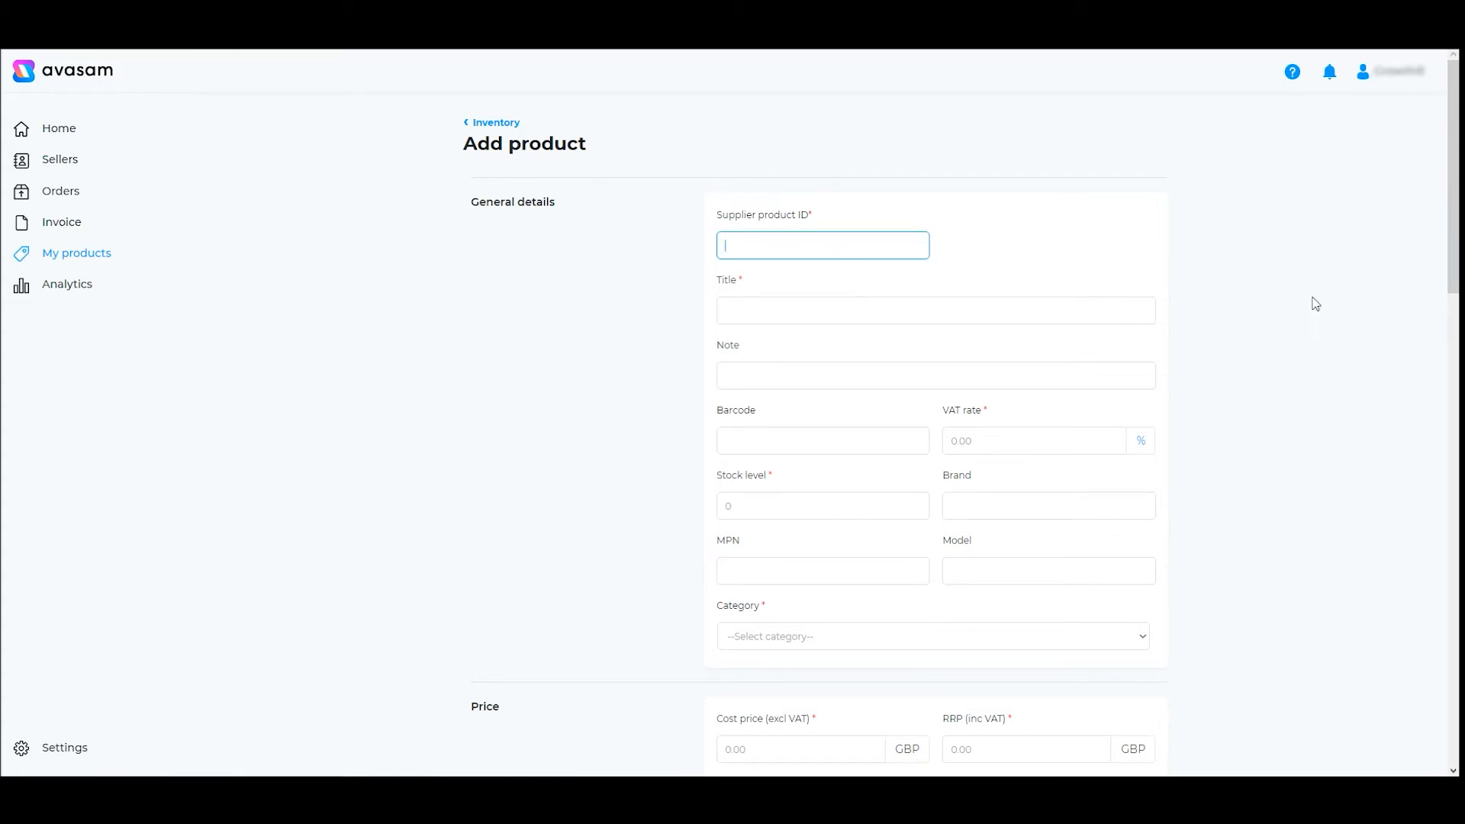
left_click(1328, 308)
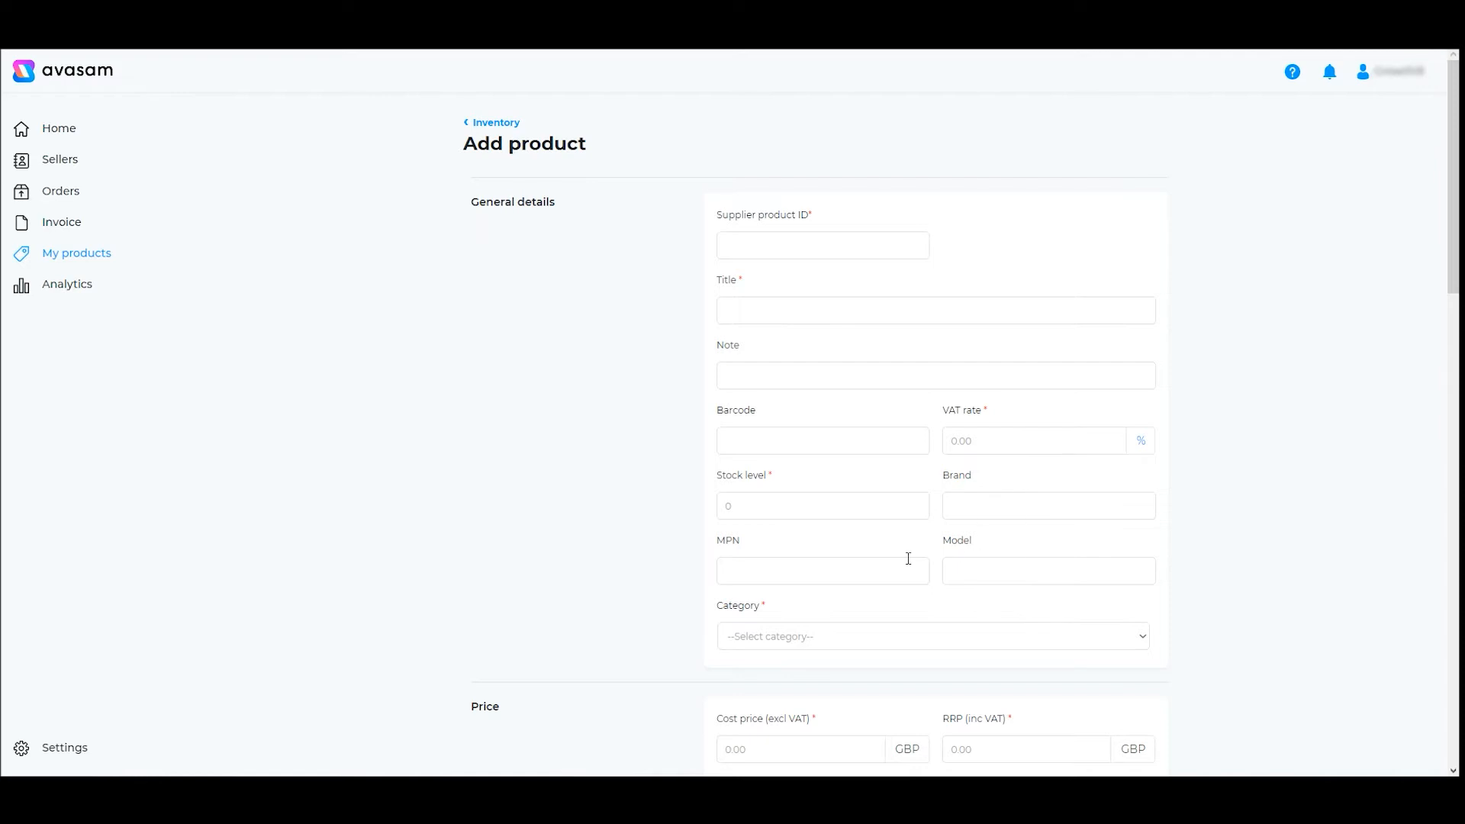
scroll(1194, 507, "down", 3)
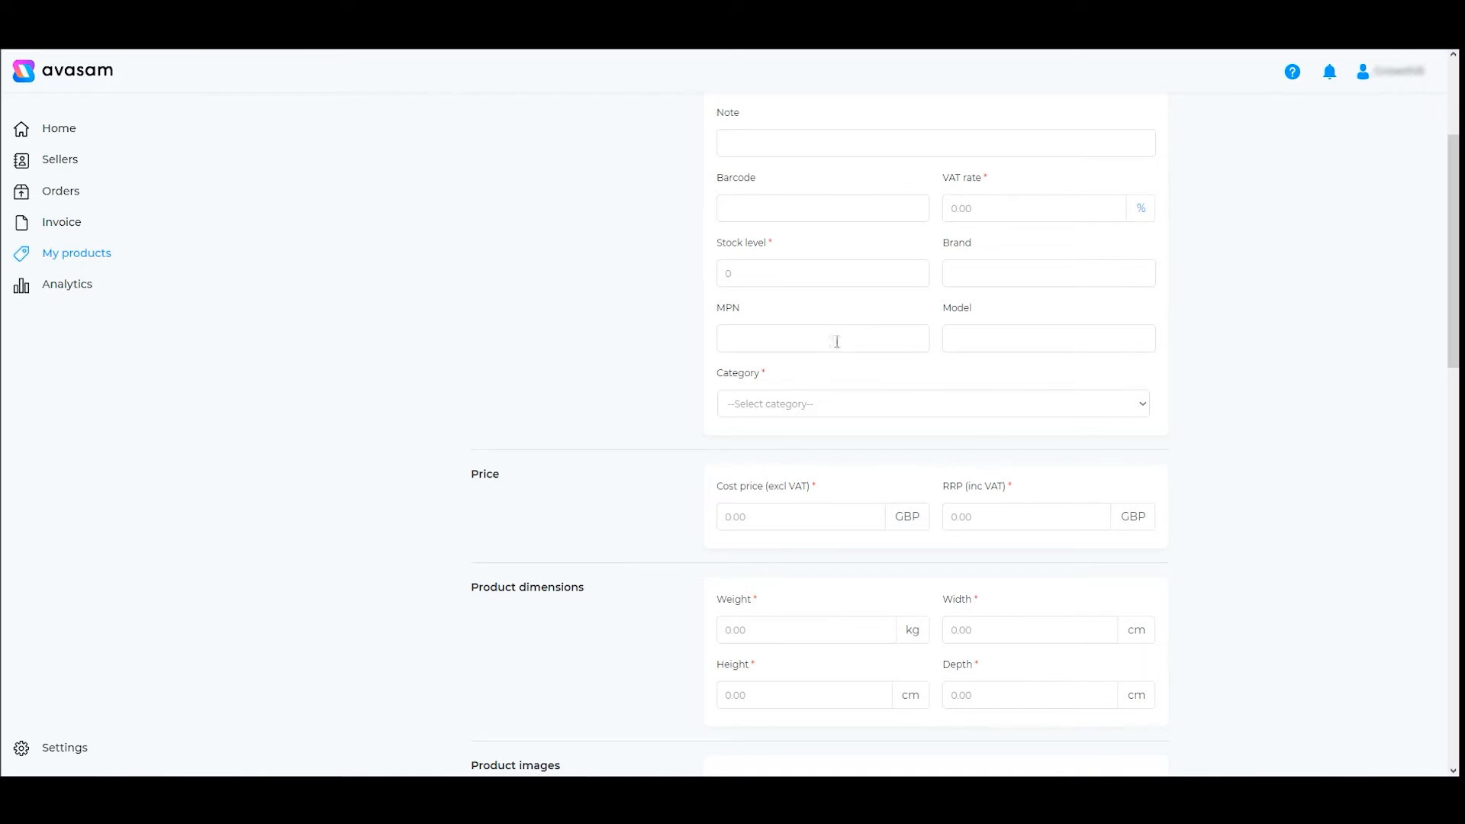
left_click(787, 214)
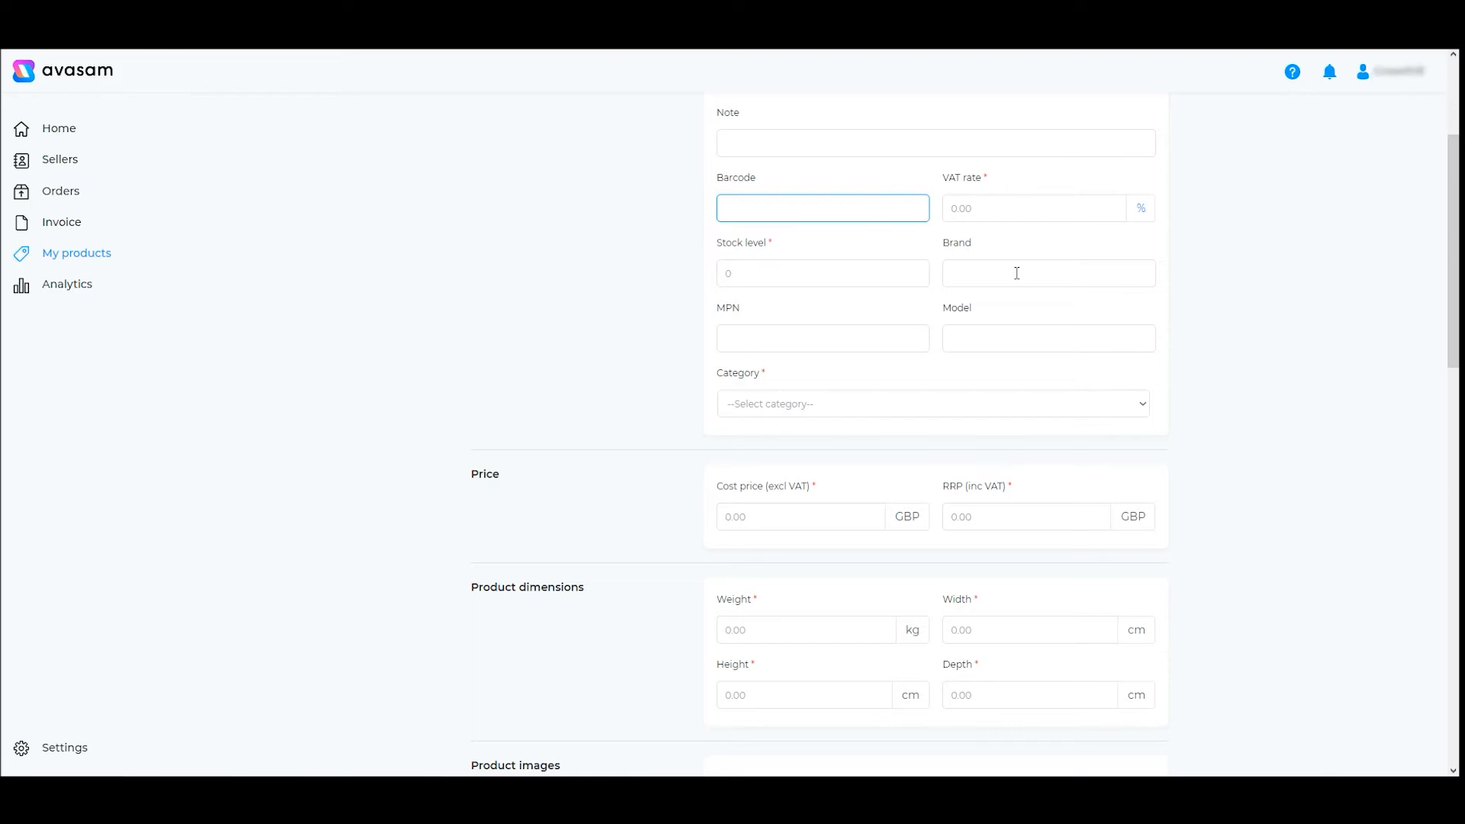
scroll(1171, 336, "down", 3)
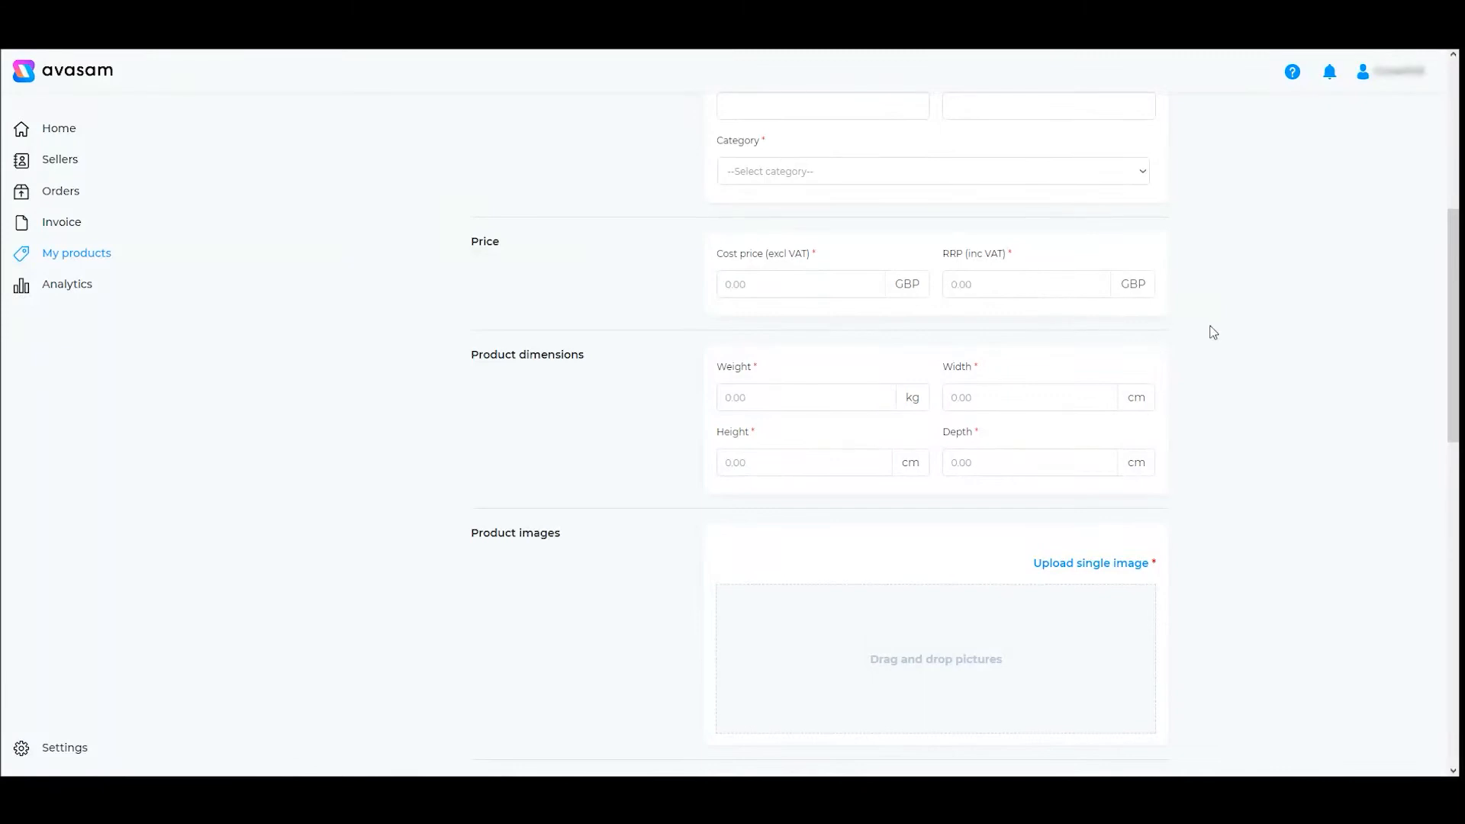
scroll(1337, 347, "down", 4)
scroll(1334, 347, "up", 1)
scroll(1340, 349, "up", 1)
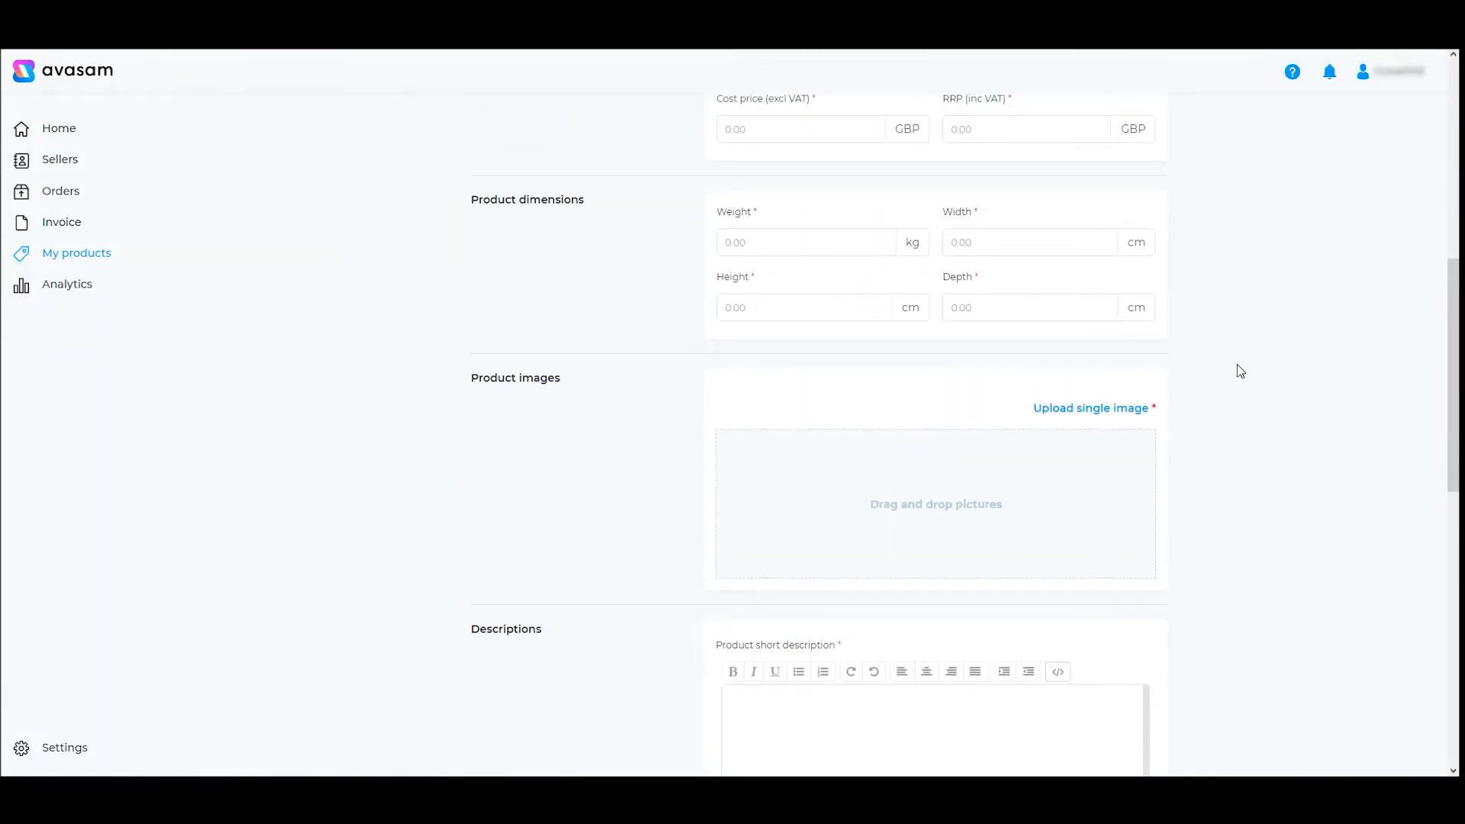
scroll(1238, 327, "down", 2)
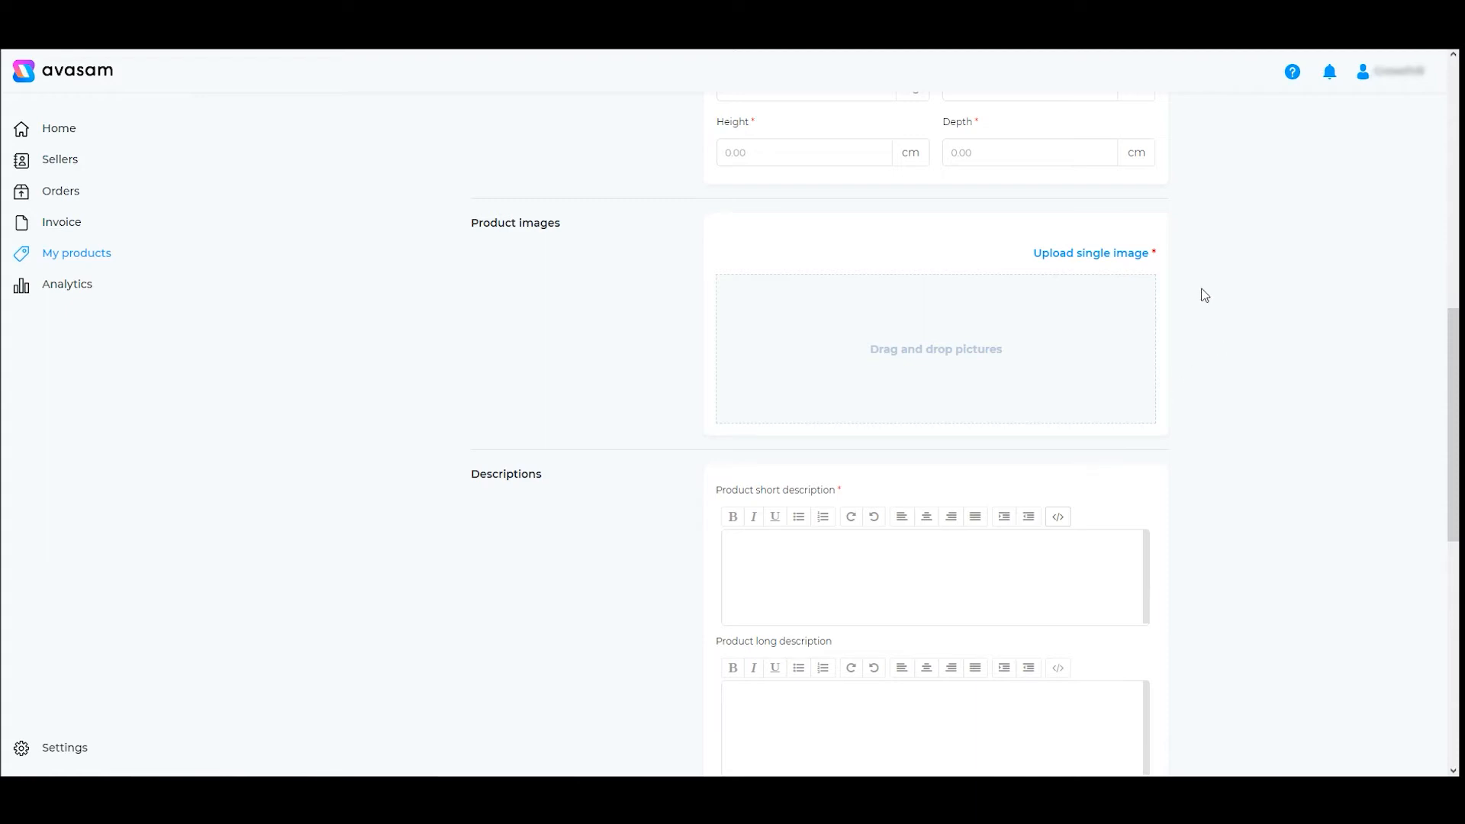
Set the new product's category to Fashion & Lifestyle.
scroll(1202, 291, "up", 1)
scroll(1203, 295, "up", 2)
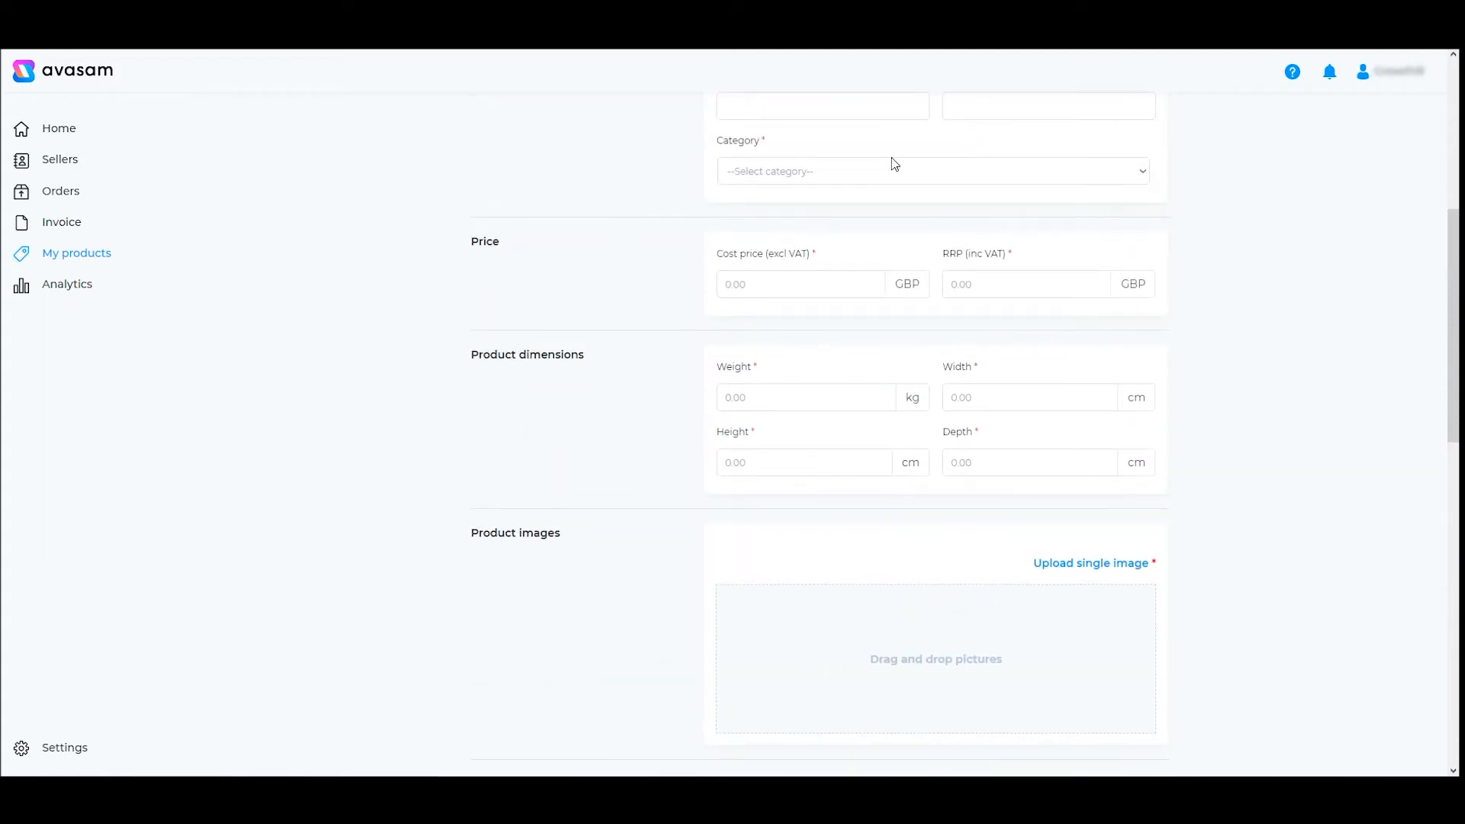
left_click(841, 173)
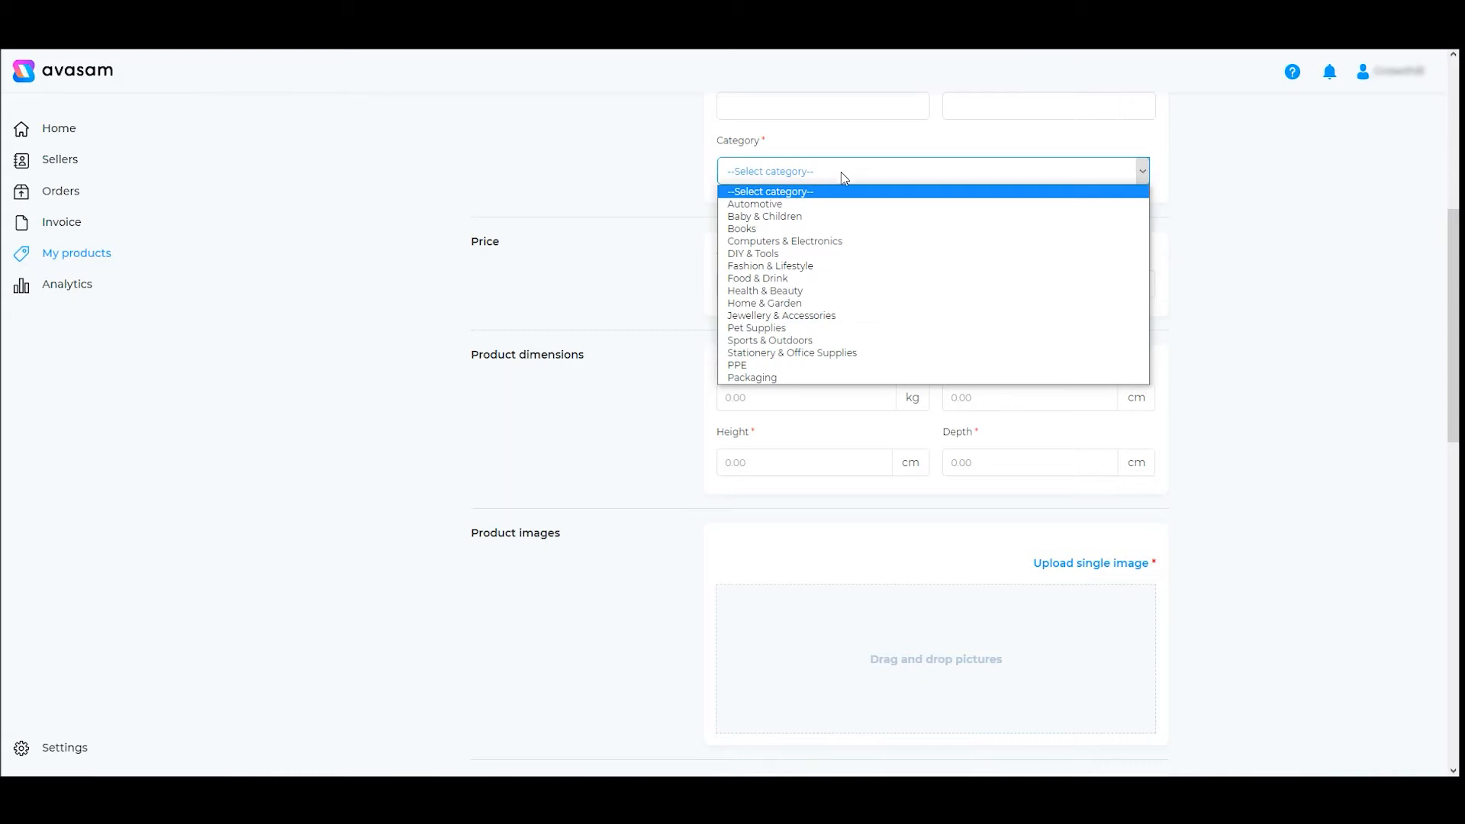
left_click(798, 265)
Add a custom option with the name Colour in the form's Advanced section.
scroll(1259, 423, "down", 10)
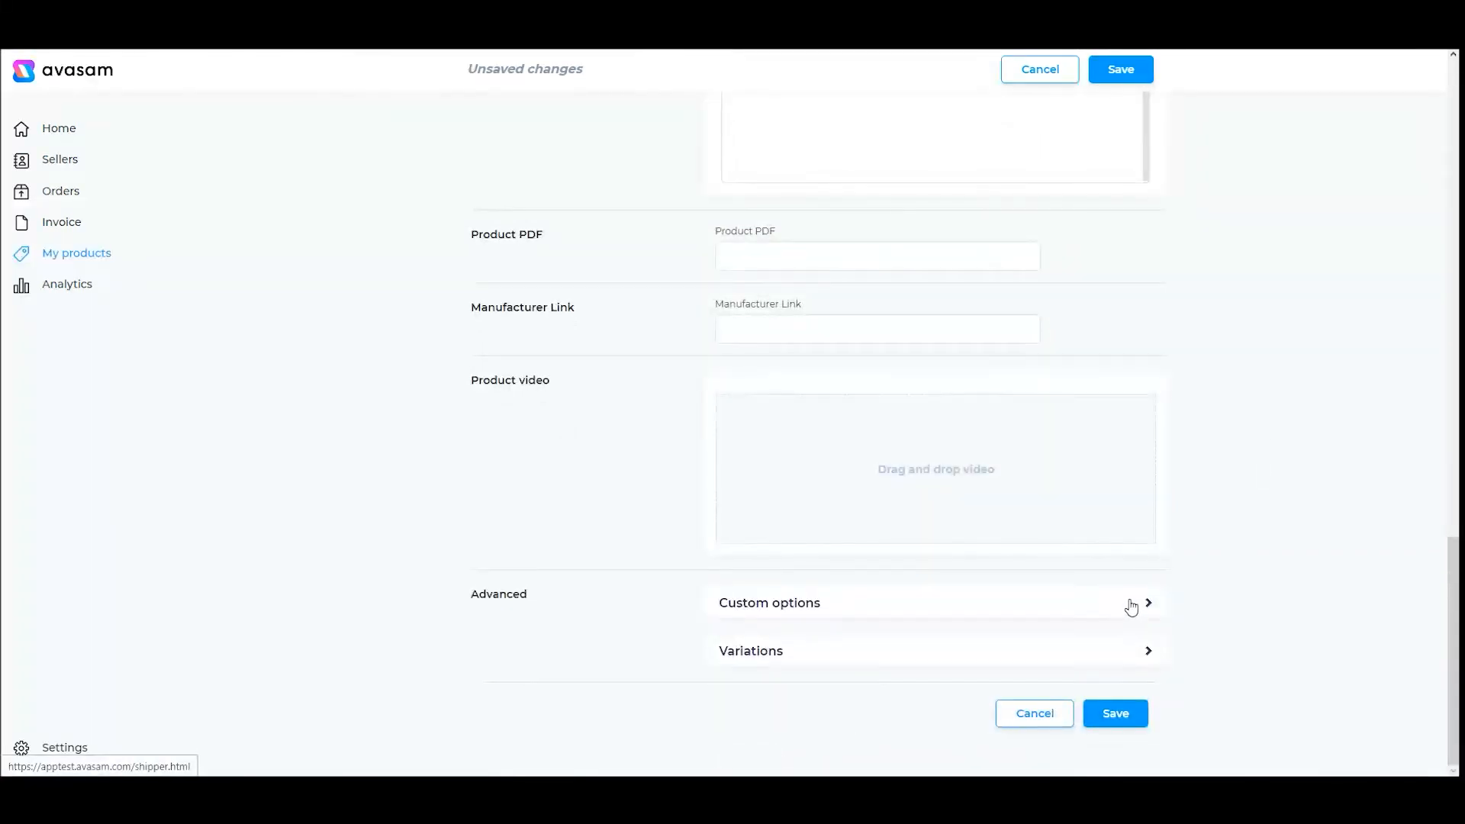
left_click(1134, 608)
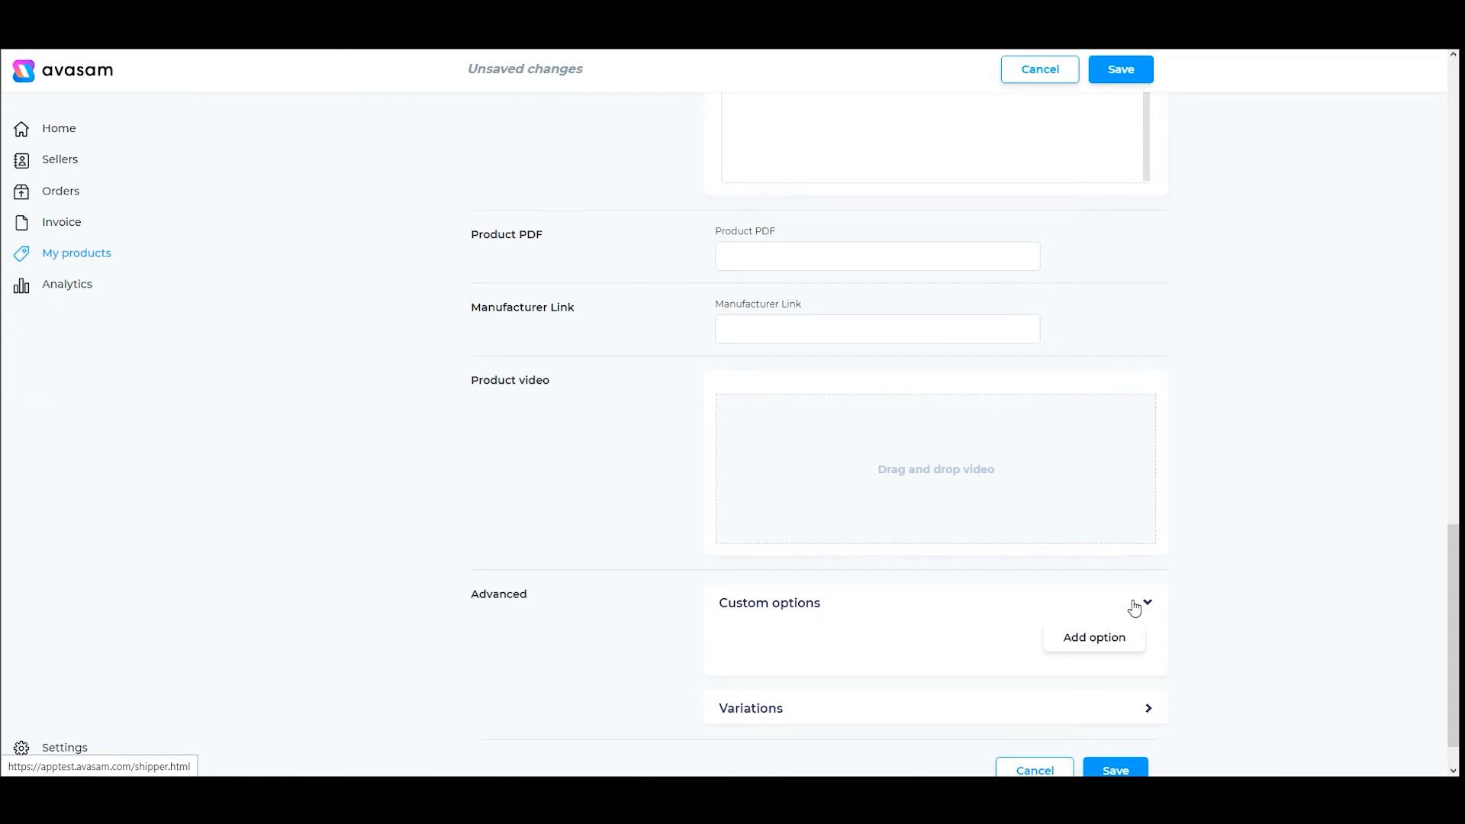
left_click(1092, 639)
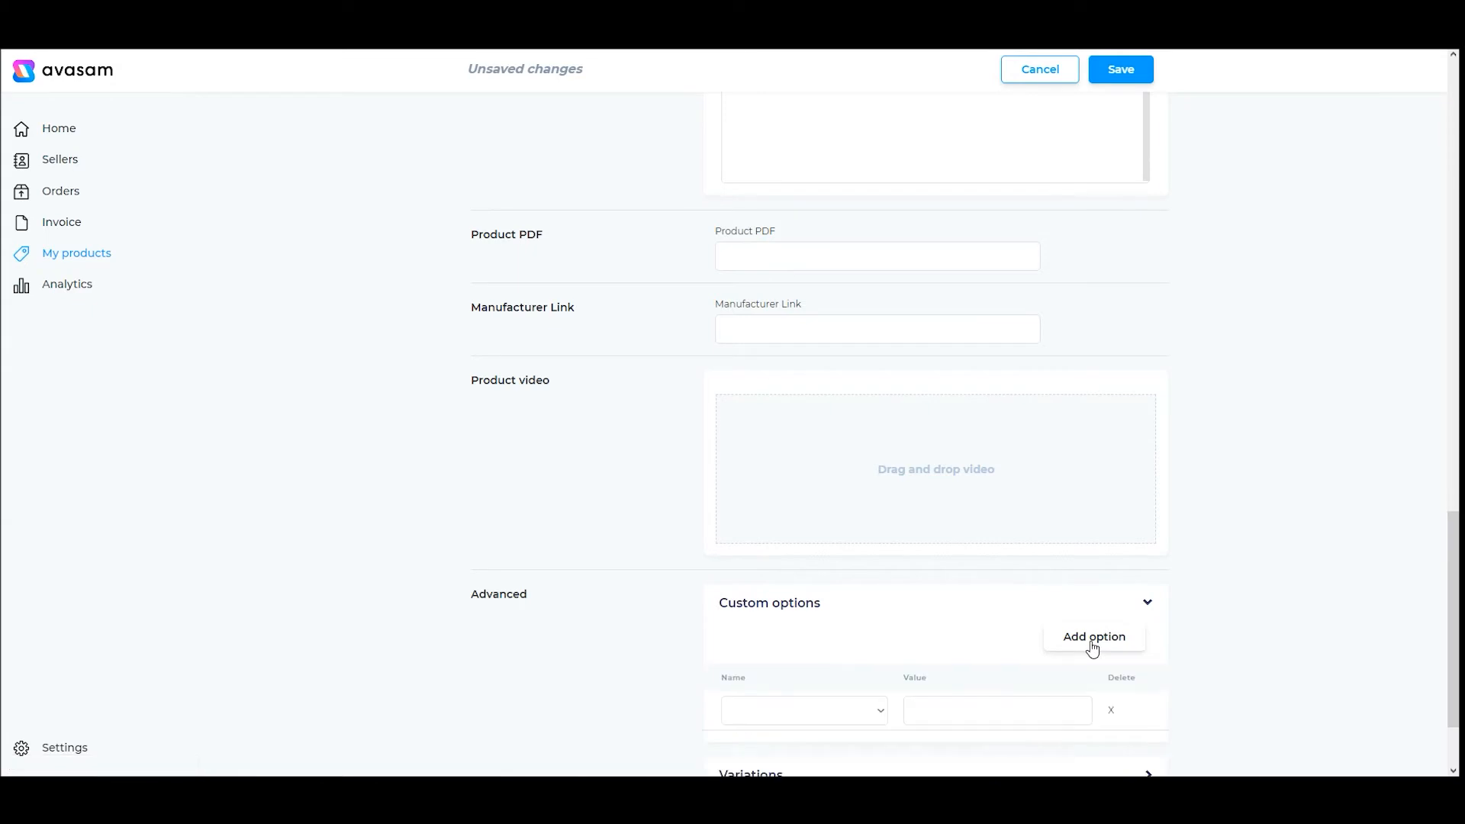
scroll(1069, 637, "down", 2)
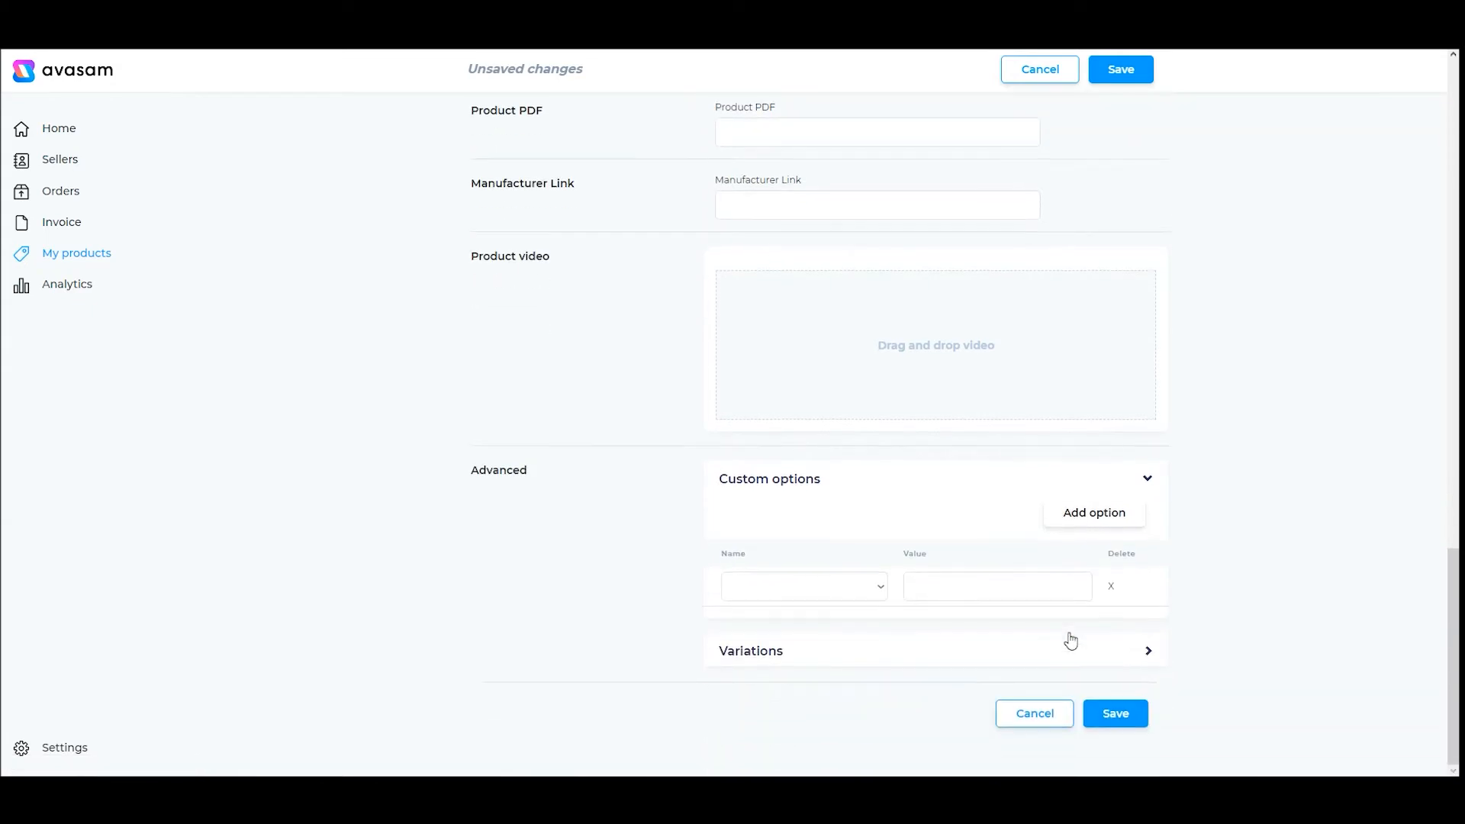
left_click(828, 600)
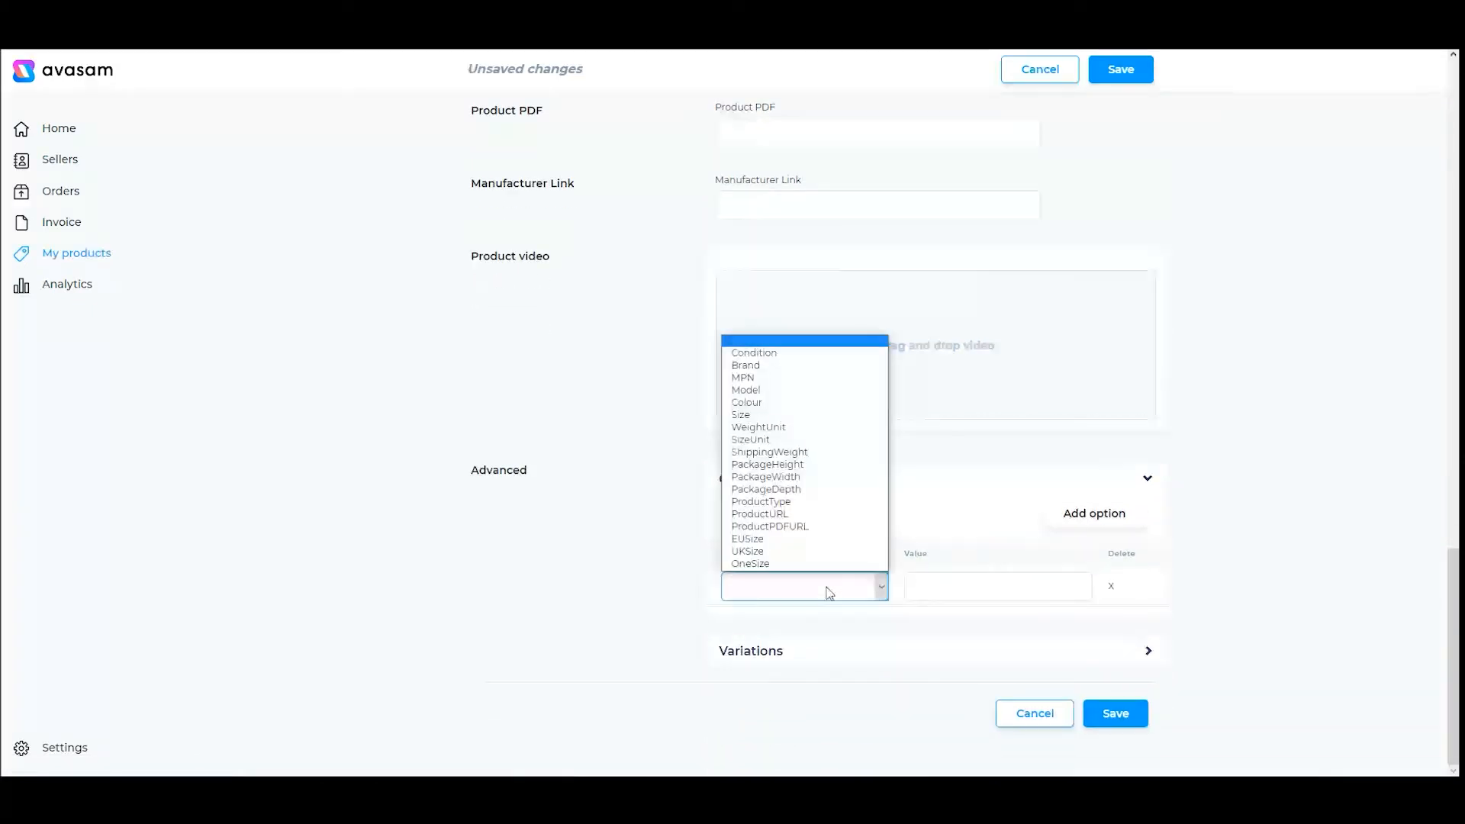
left_click(802, 403)
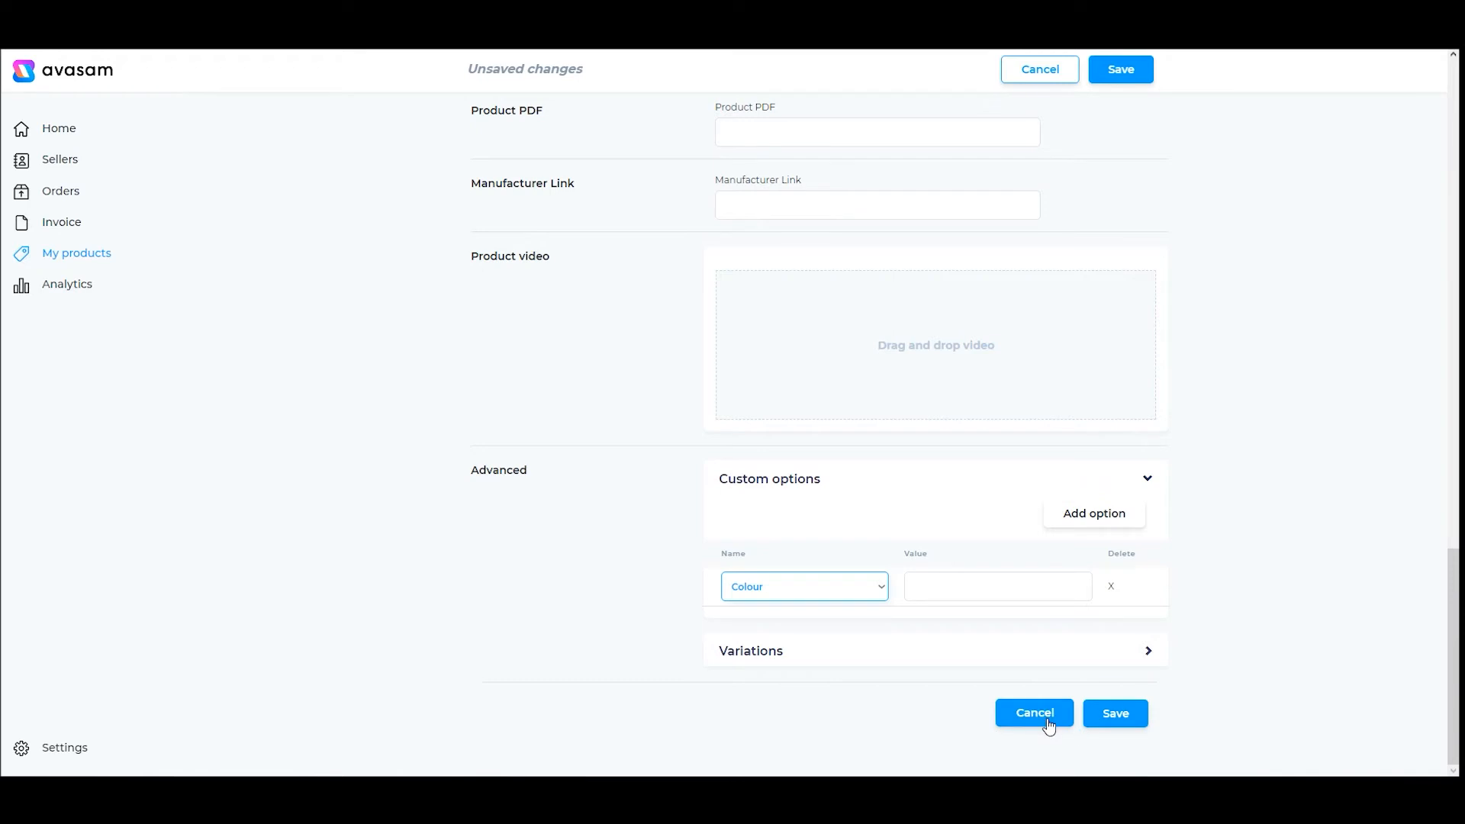
Leave the add-product form without saving and return to the inventory.
scroll(657, 183, "up", 15)
scroll(656, 180, "up", 5)
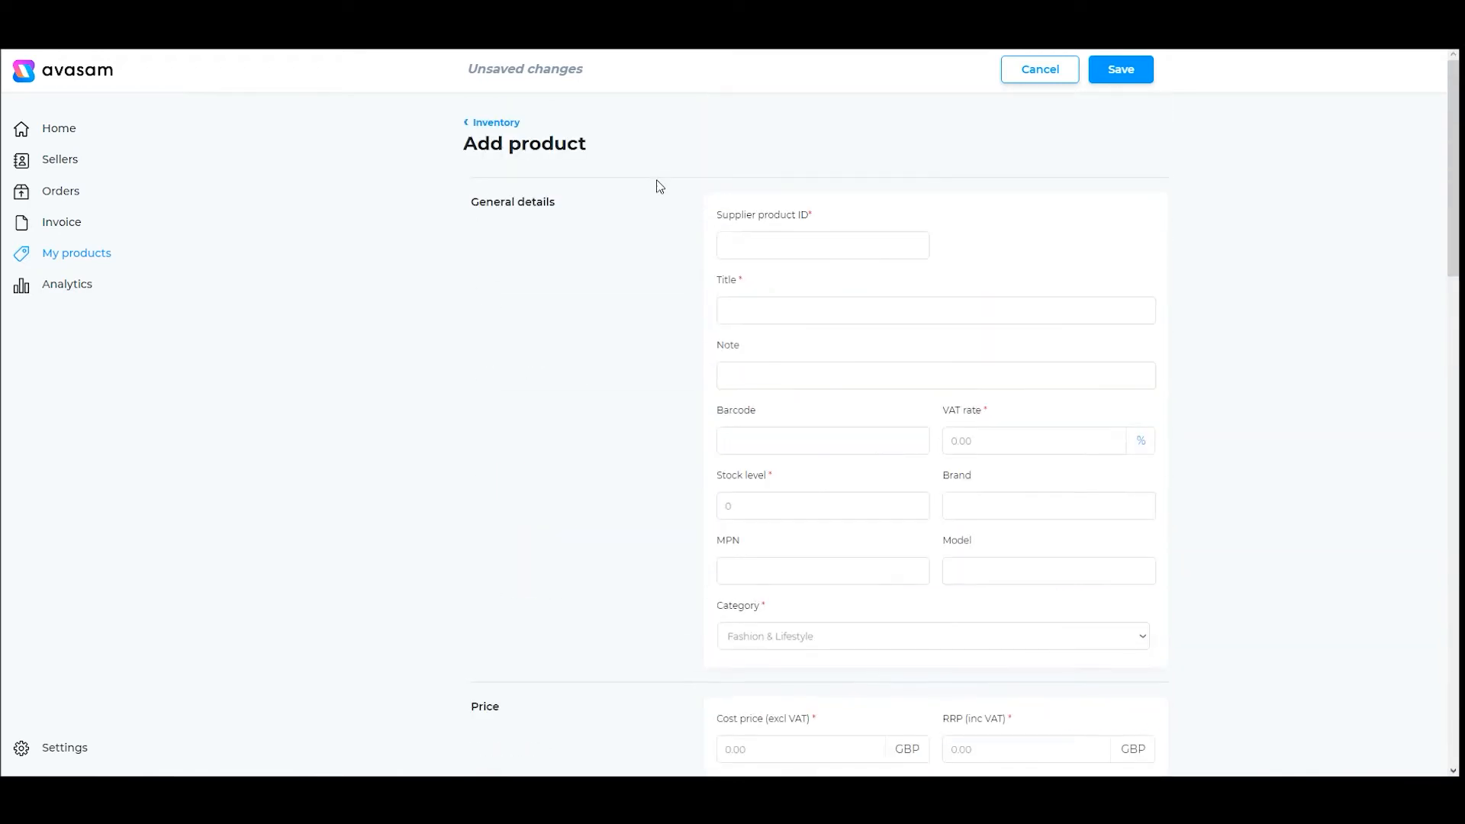
left_click(497, 127)
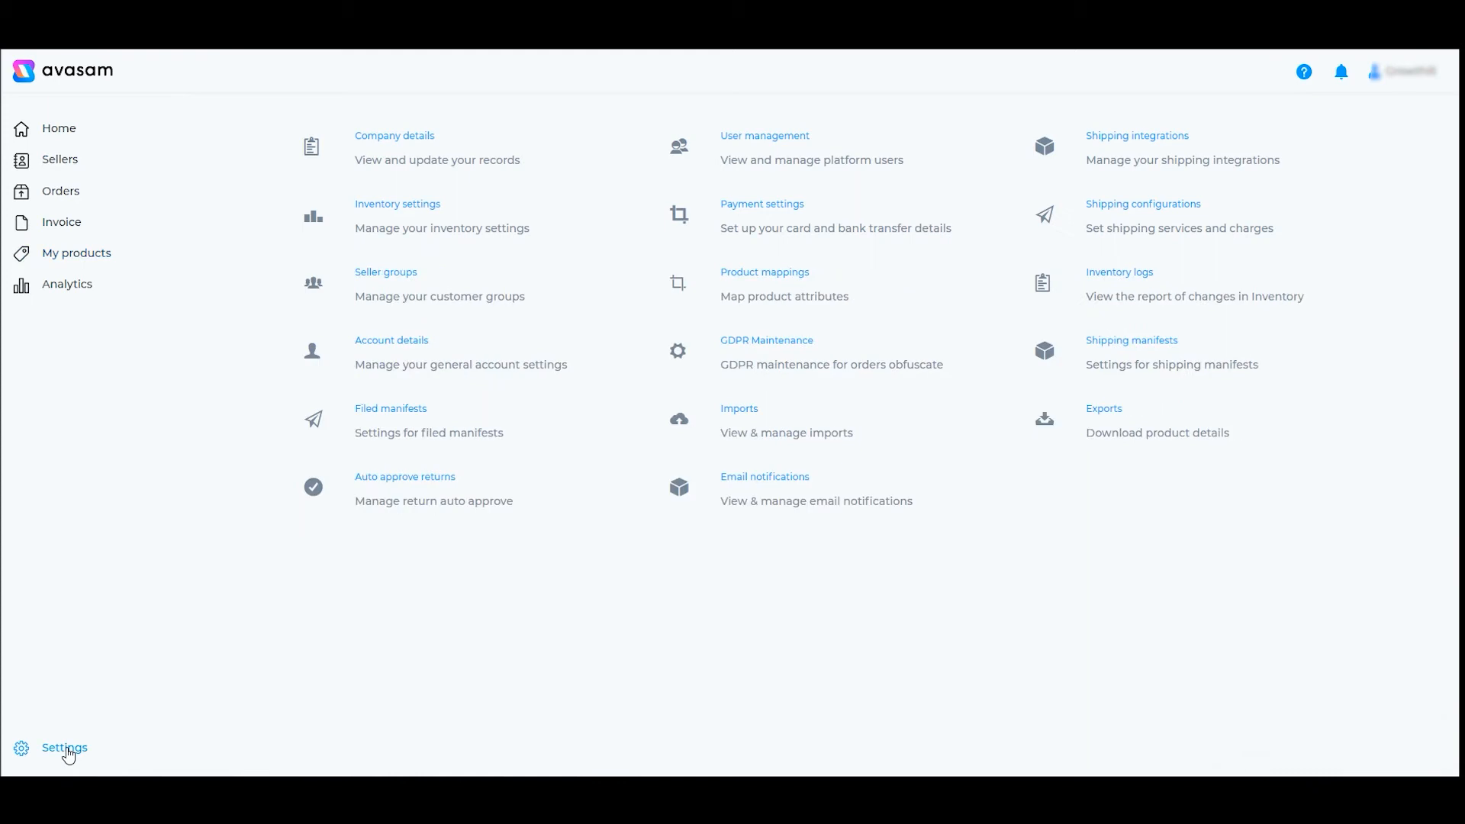
Start a new import configuration from the Imports settings and name it "Test Product import".
left_click(739, 415)
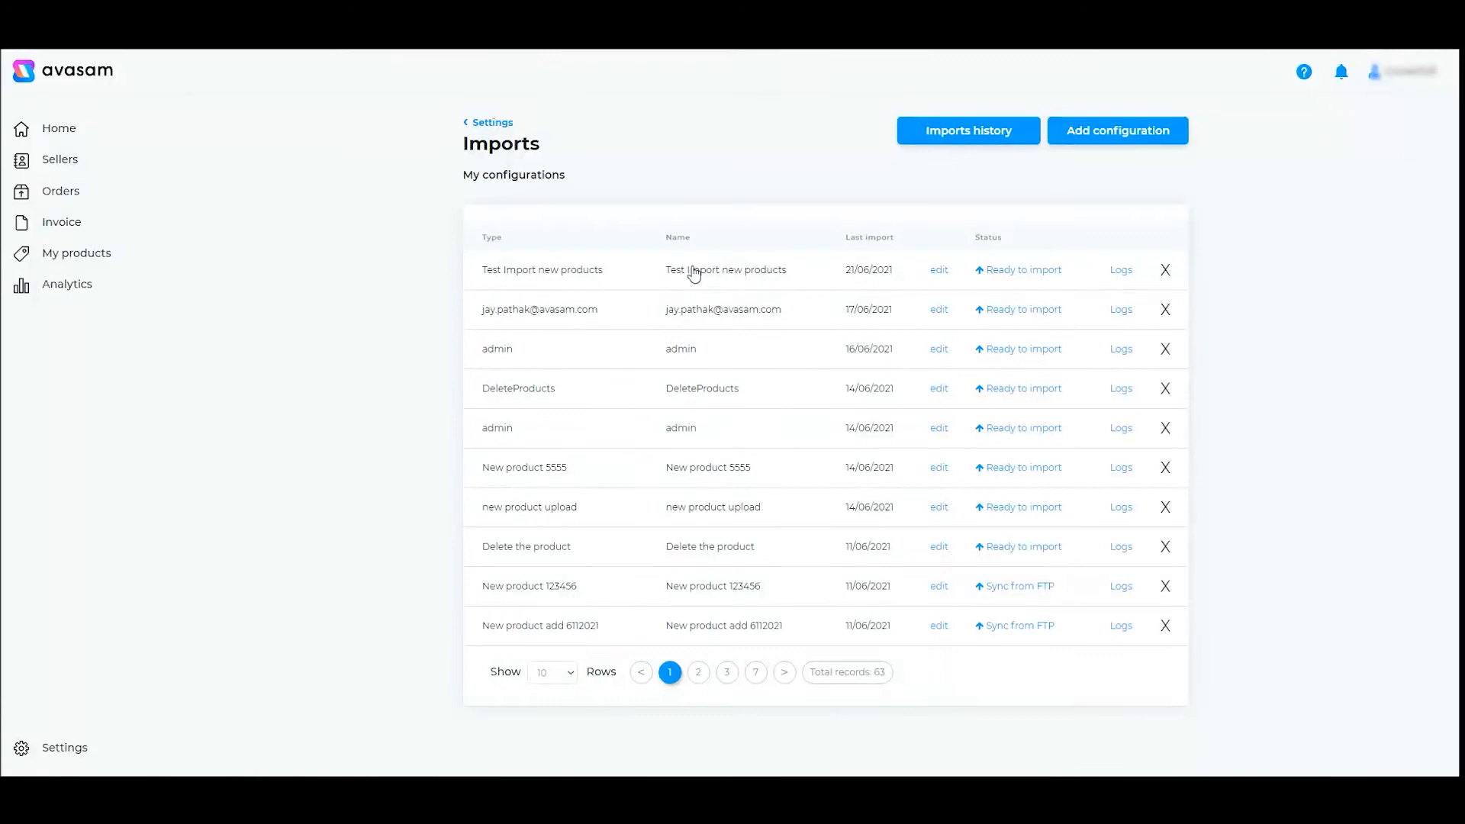
left_click(1107, 134)
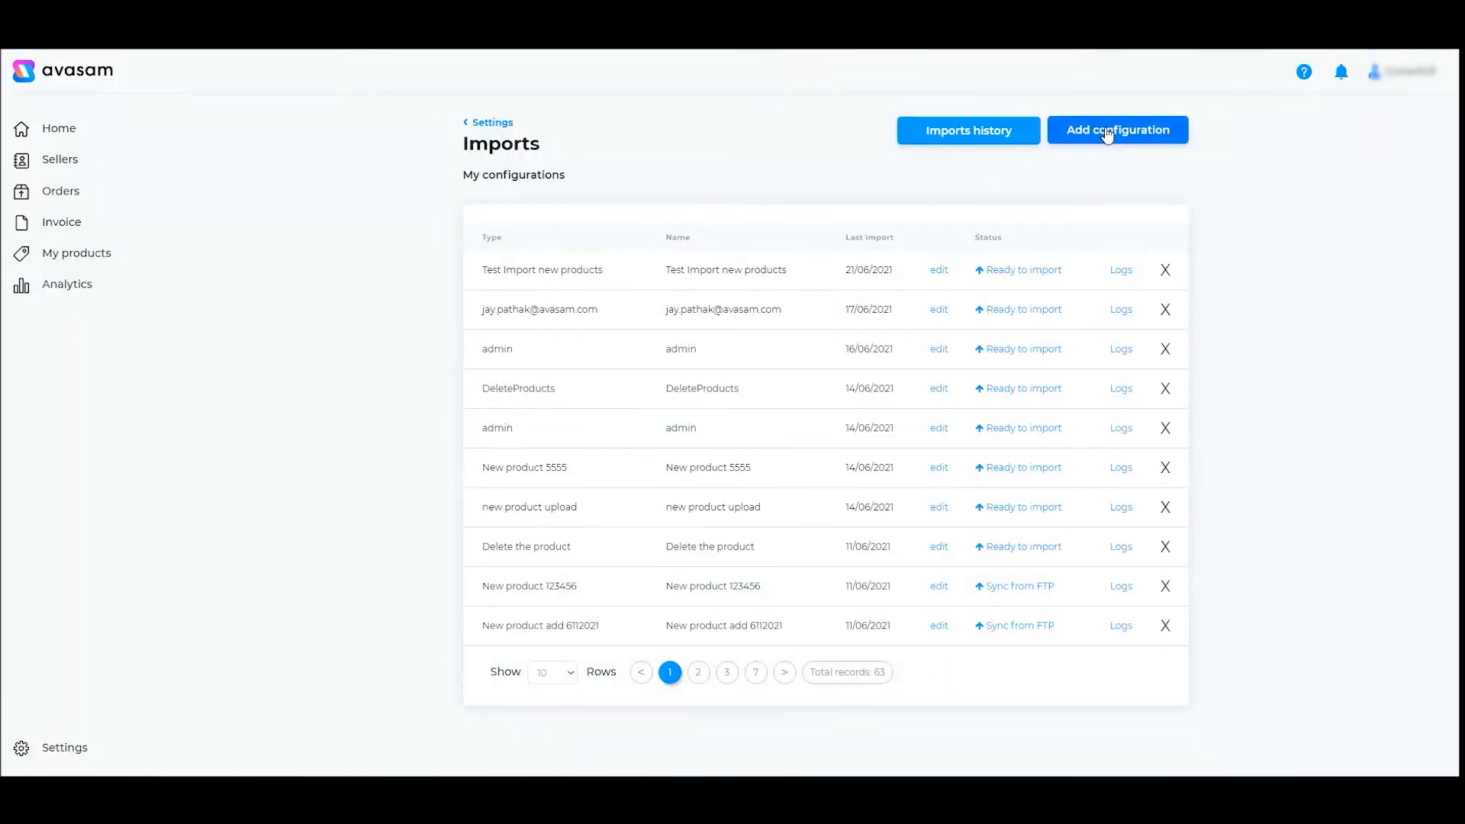
triple_click(680, 273)
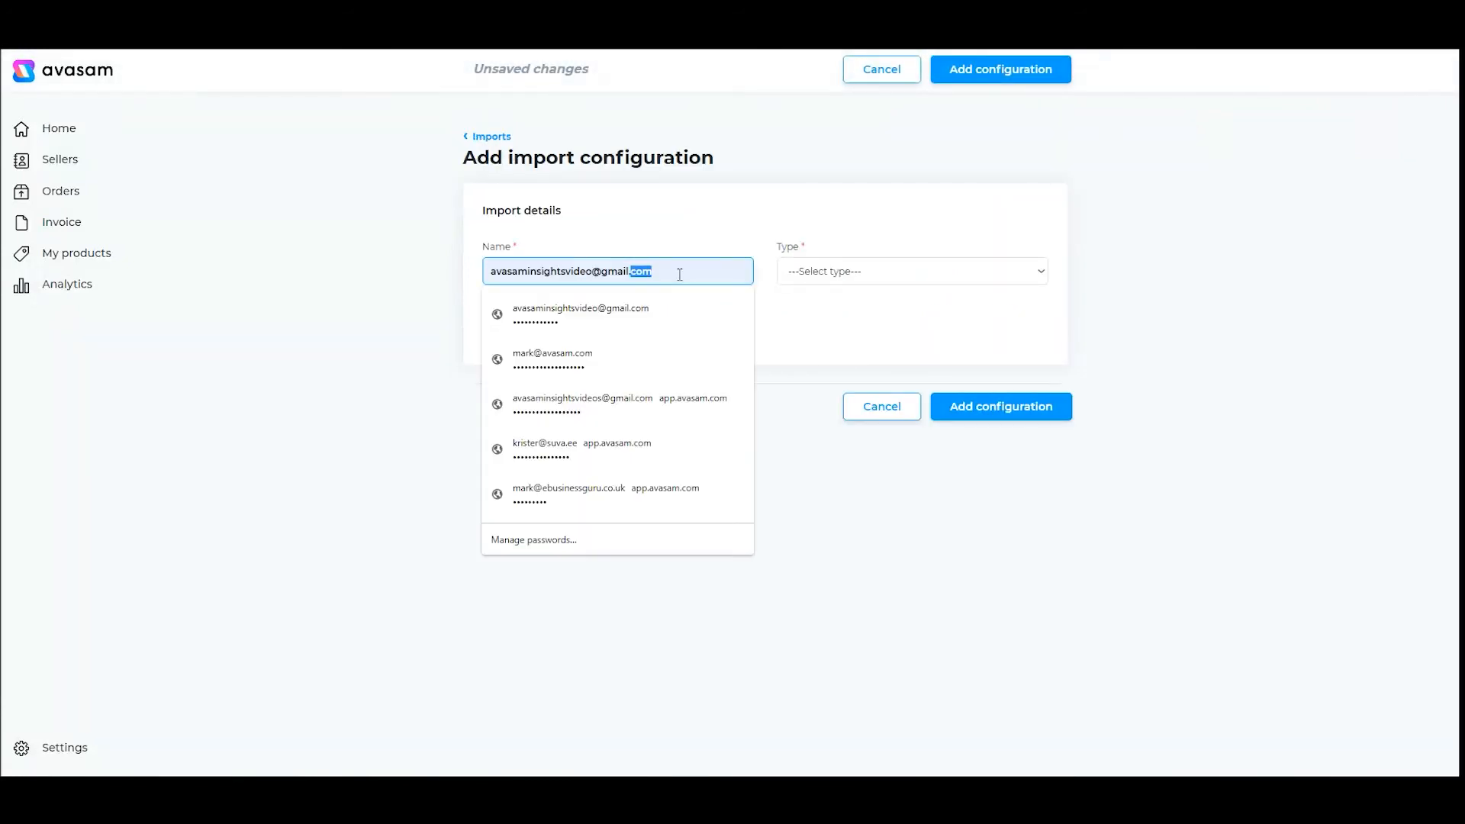
type("Test Product")
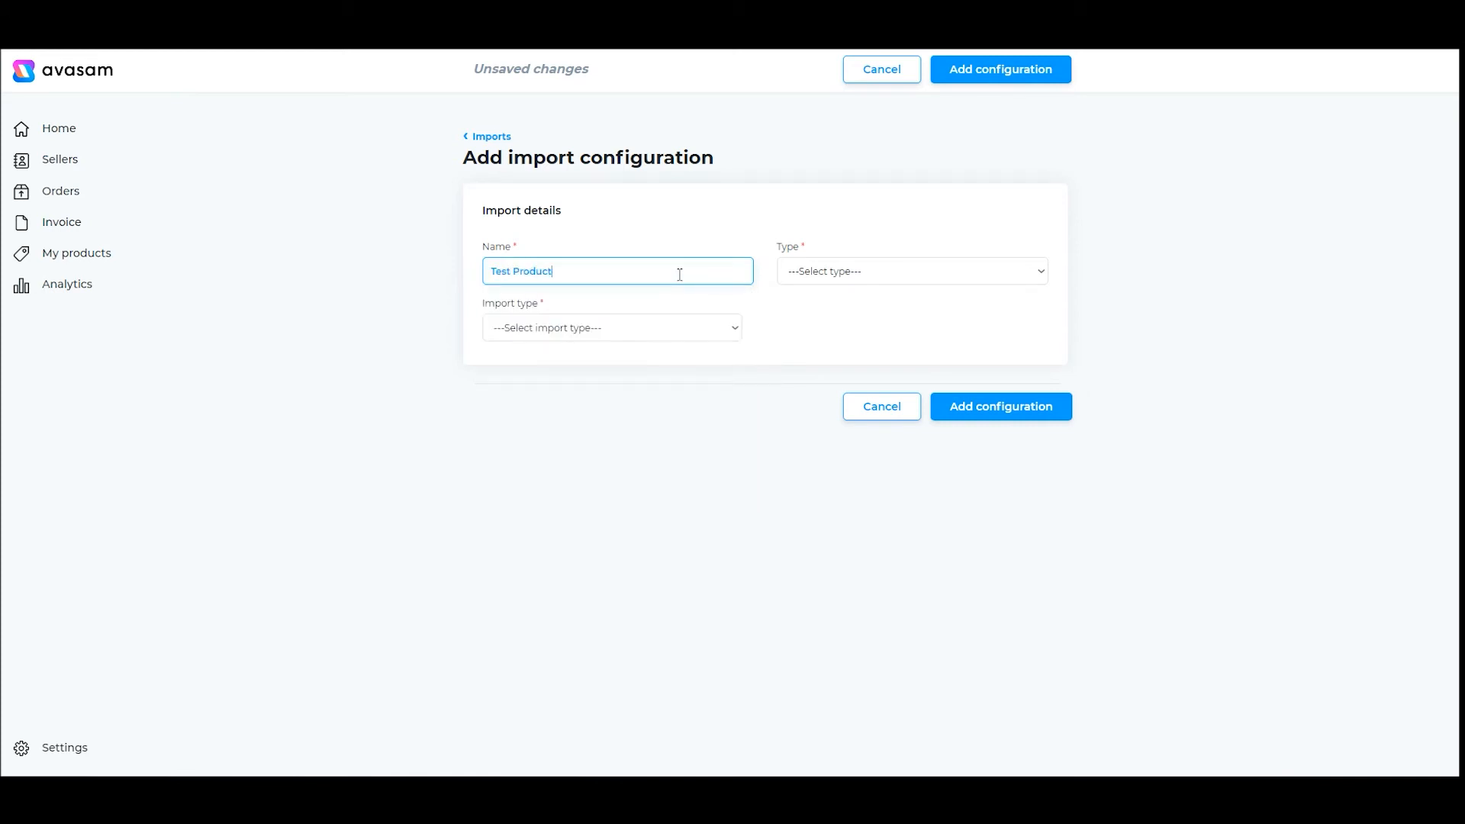
type(" inmoirt")
left_click(583, 268)
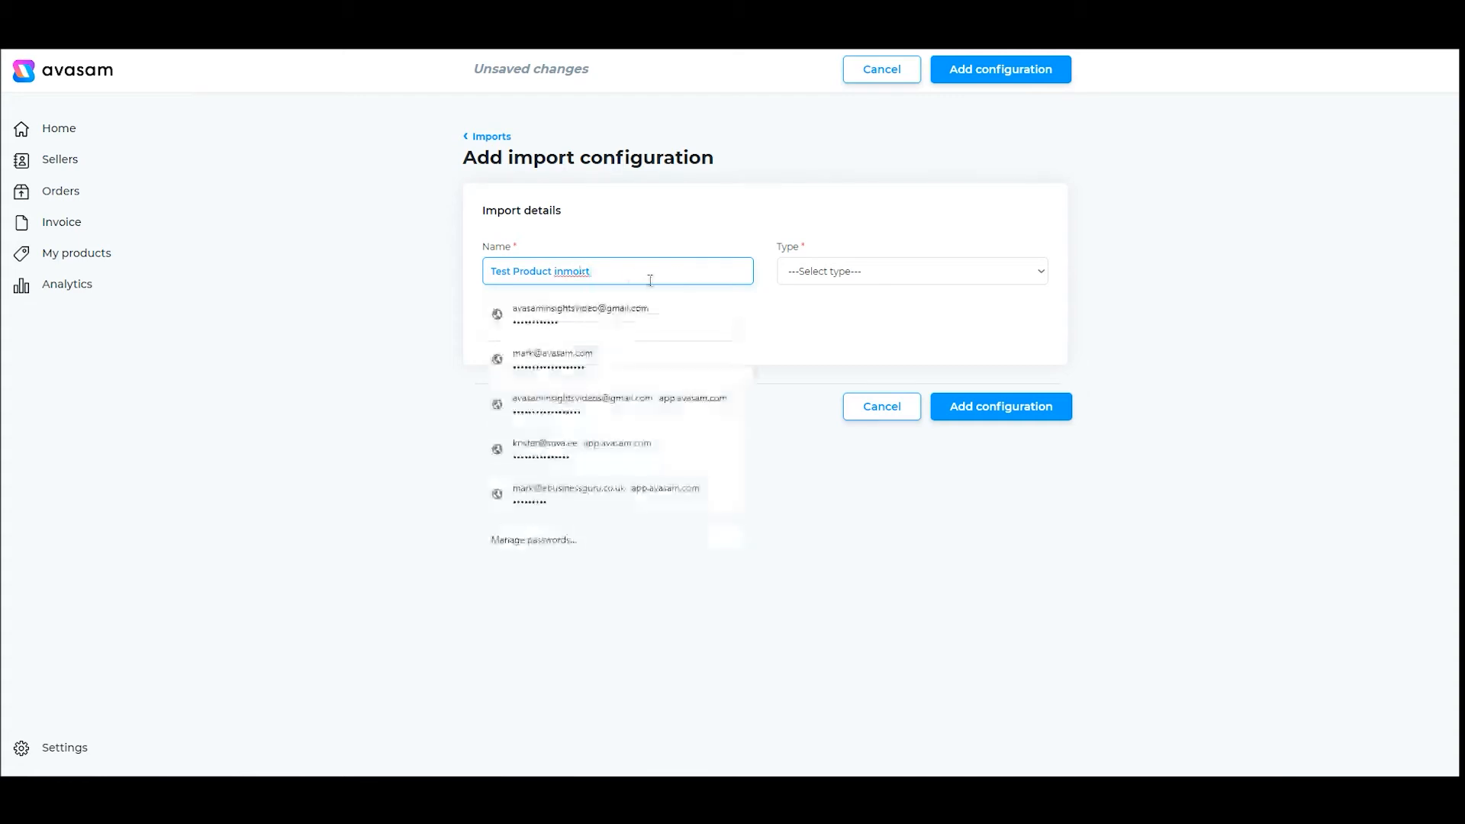
key("BackSpace")
key("BackSpace")
key("BackSpace")
key("BackSpace")
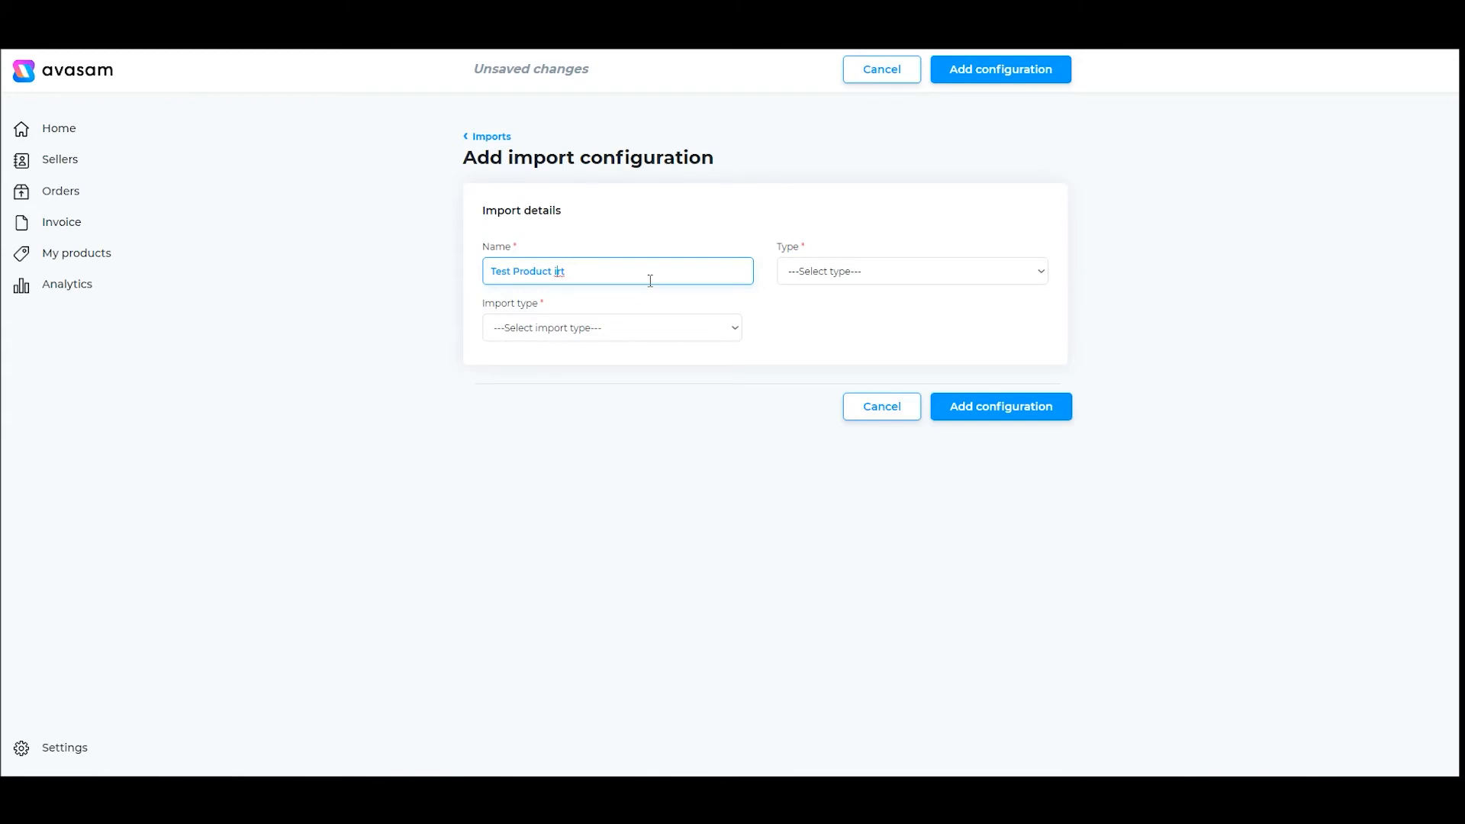
type("mpo")
double_click(650, 280)
type("import")
Set the configuration's type to File and its import type to Supplier full product import.
left_click(852, 284)
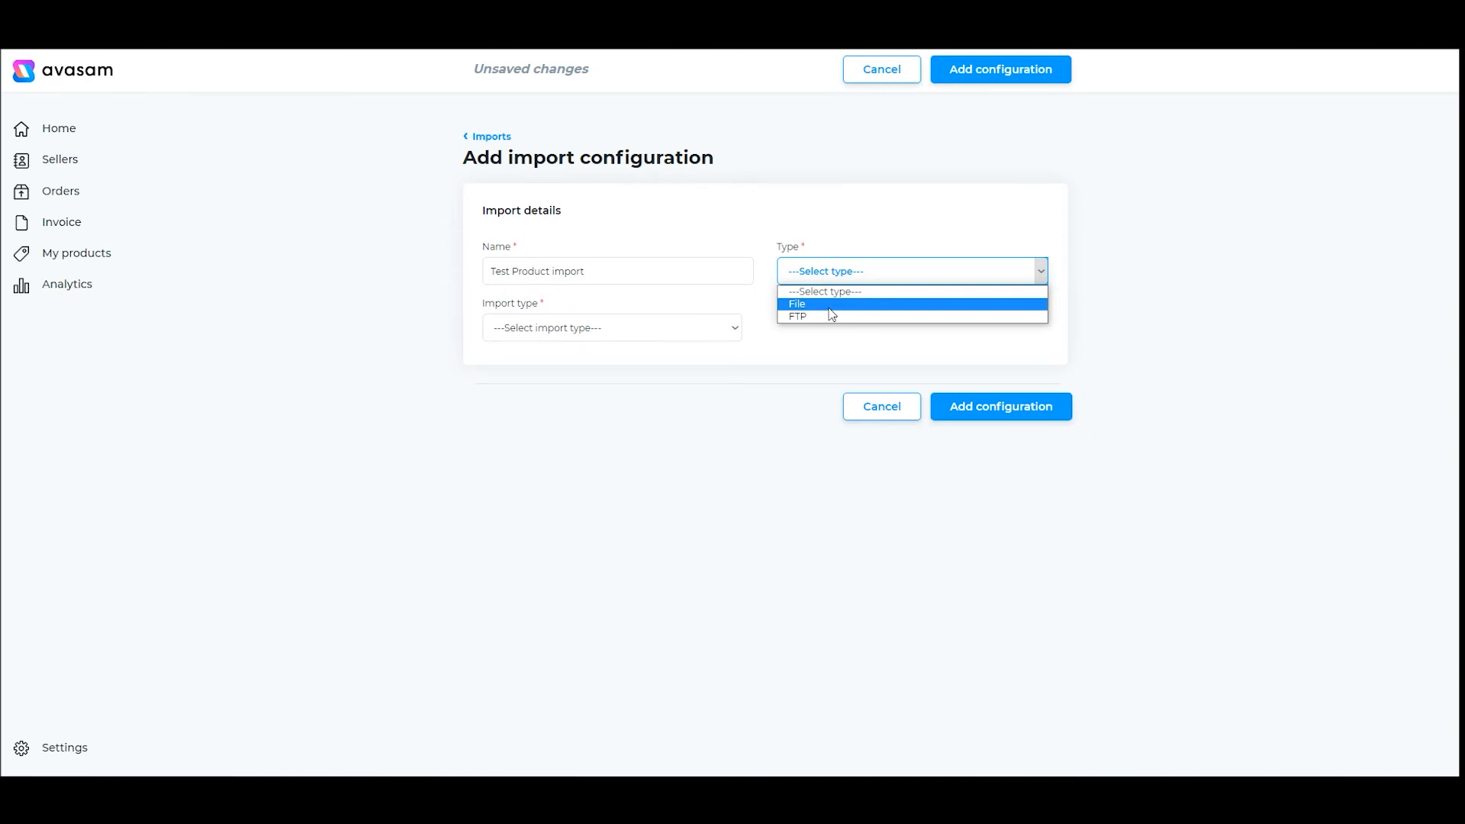
left_click(829, 308)
left_click(670, 335)
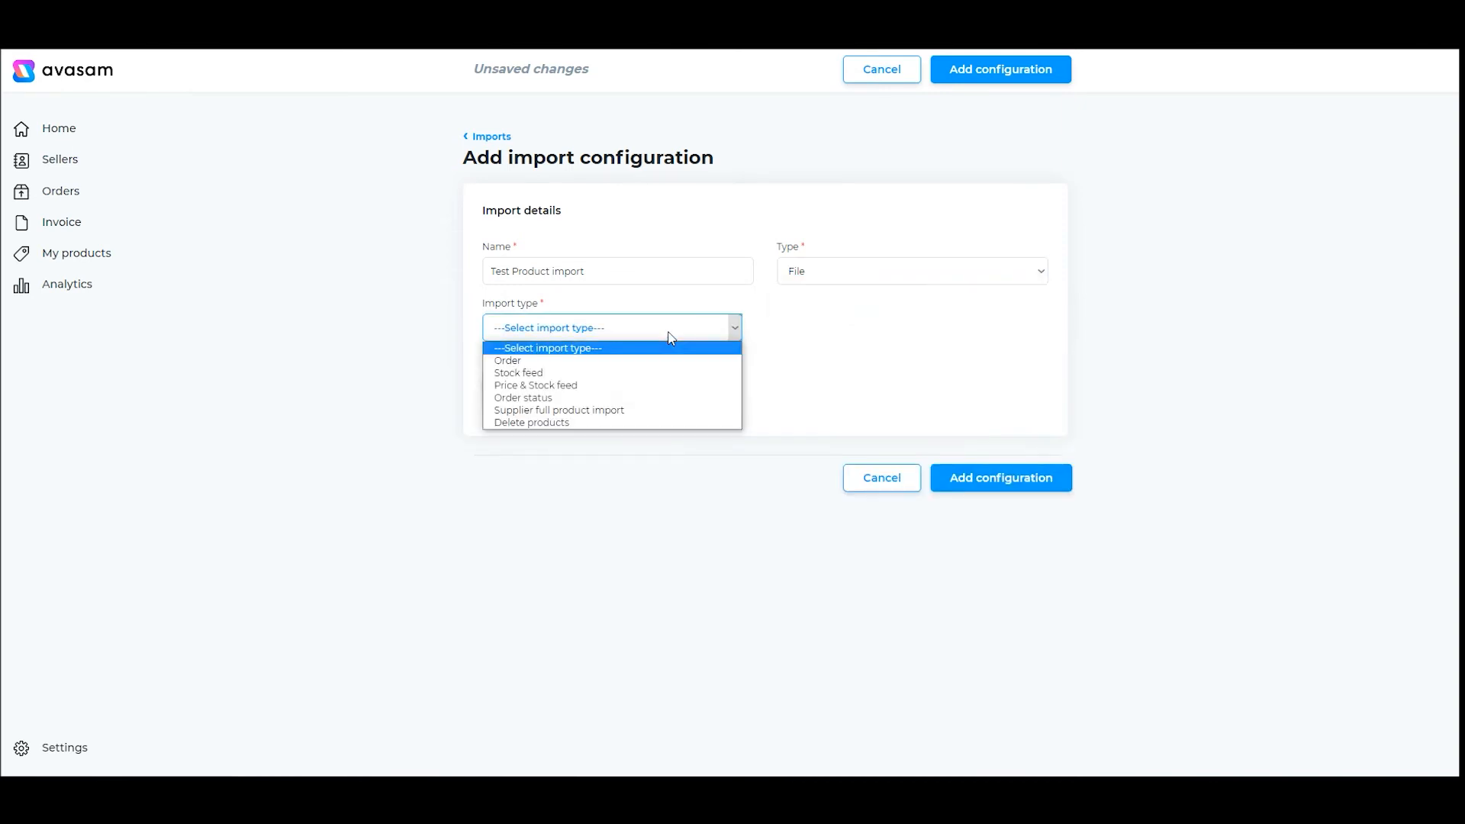
left_click(618, 411)
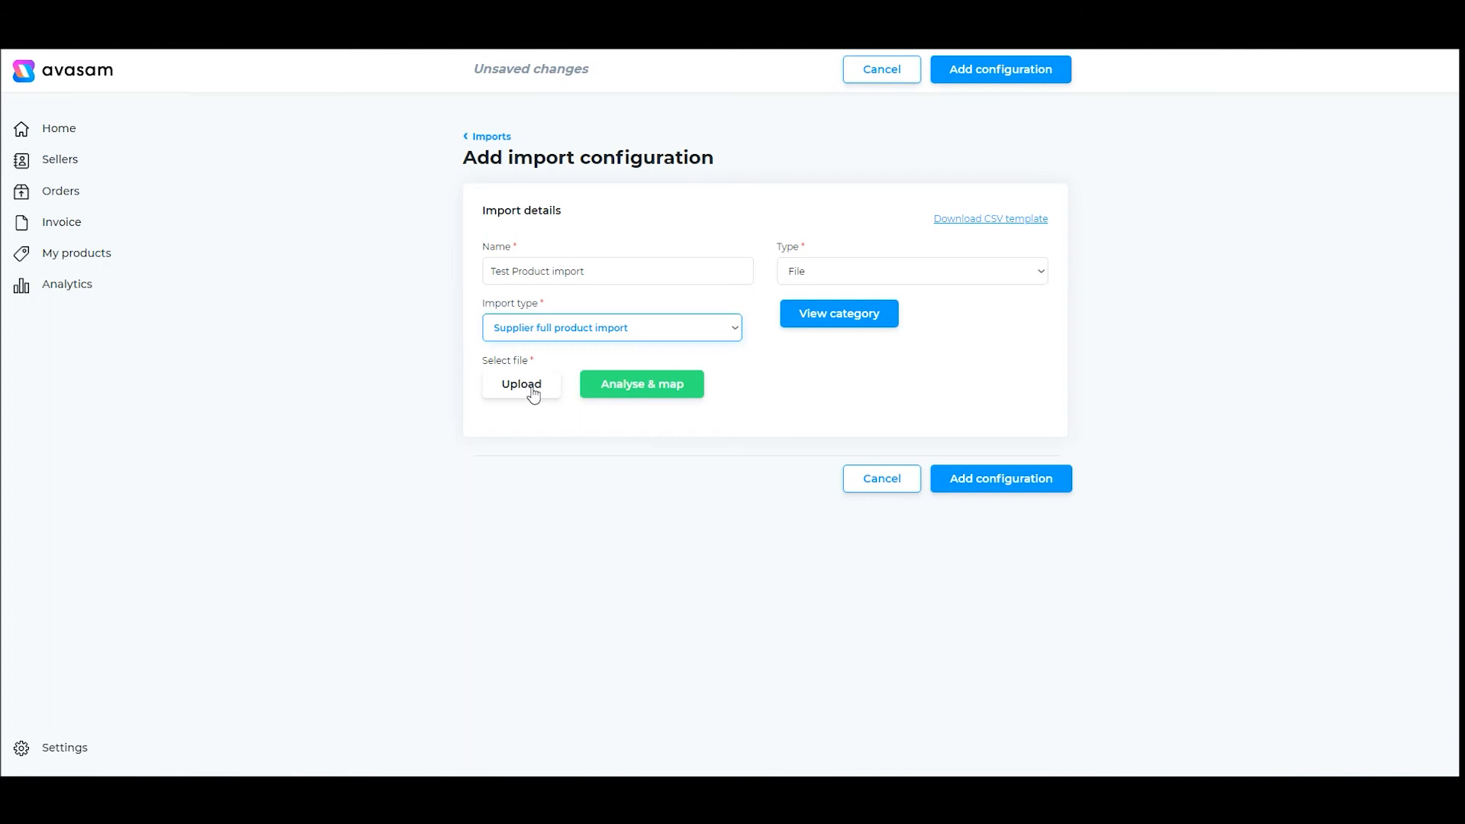
Download the CSV template, open it in Excel to review its columns, and close it.
left_click(1007, 219)
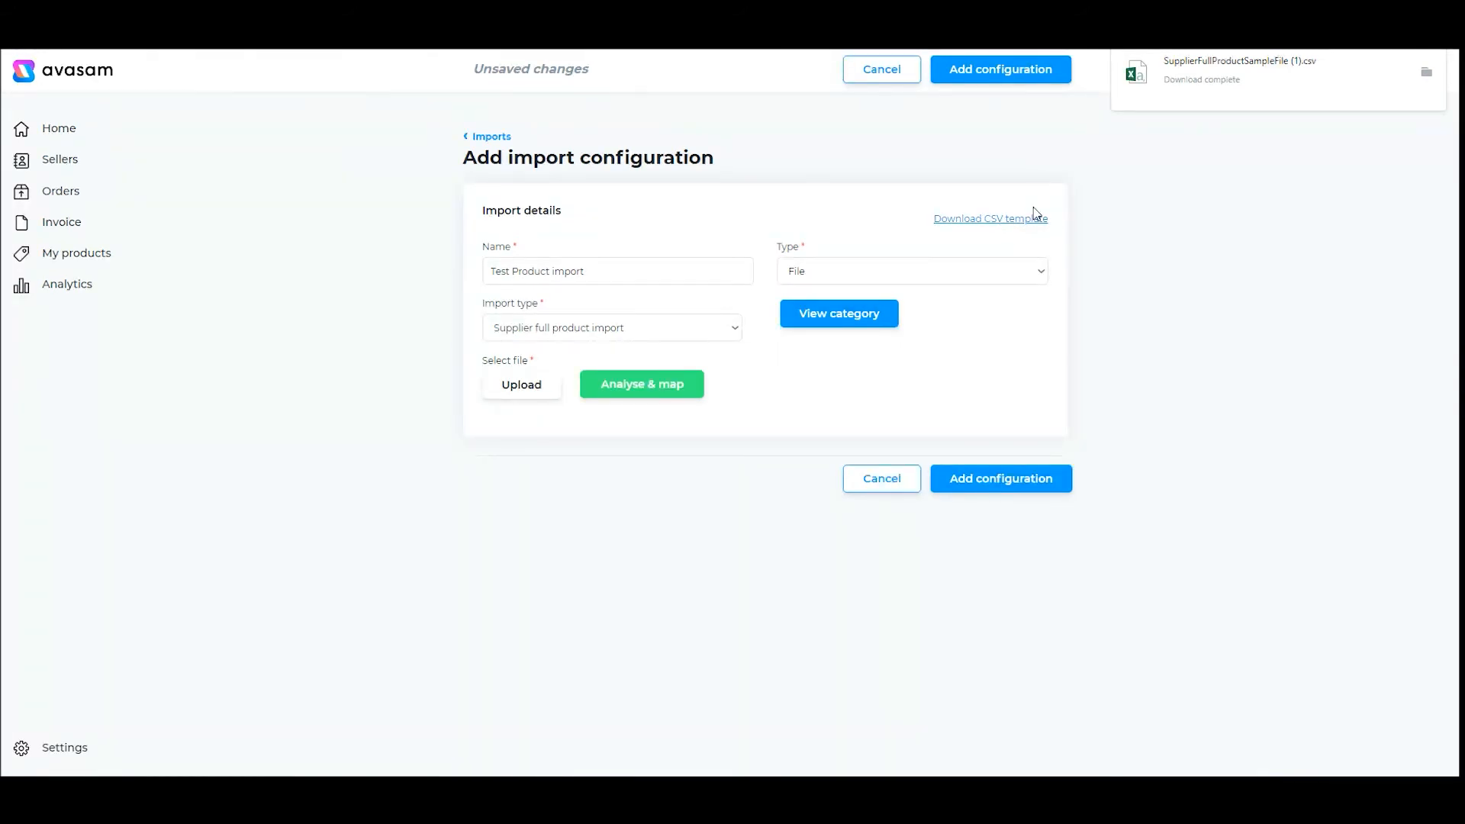
left_click(1220, 79)
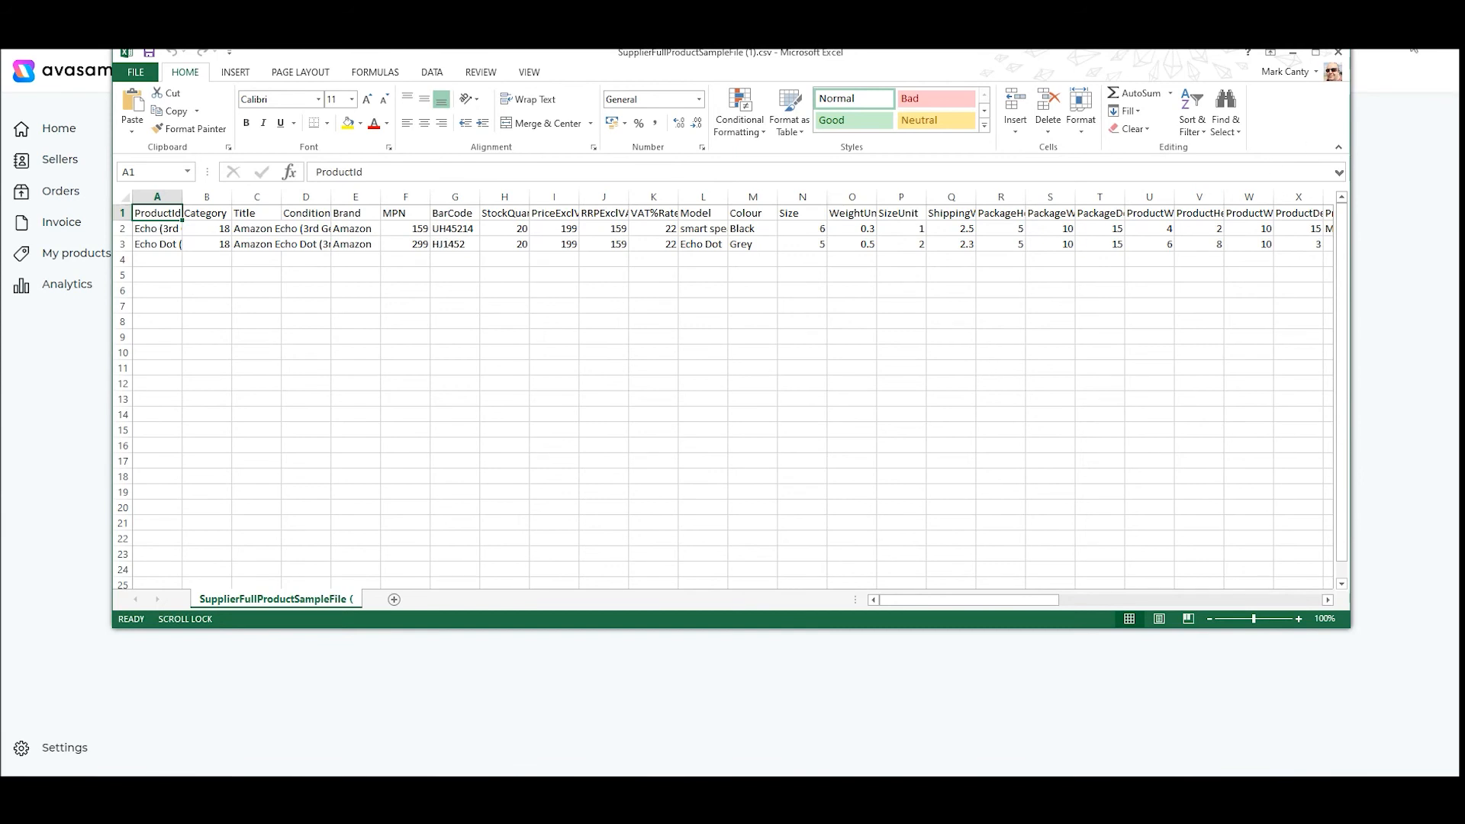
left_click(1337, 53)
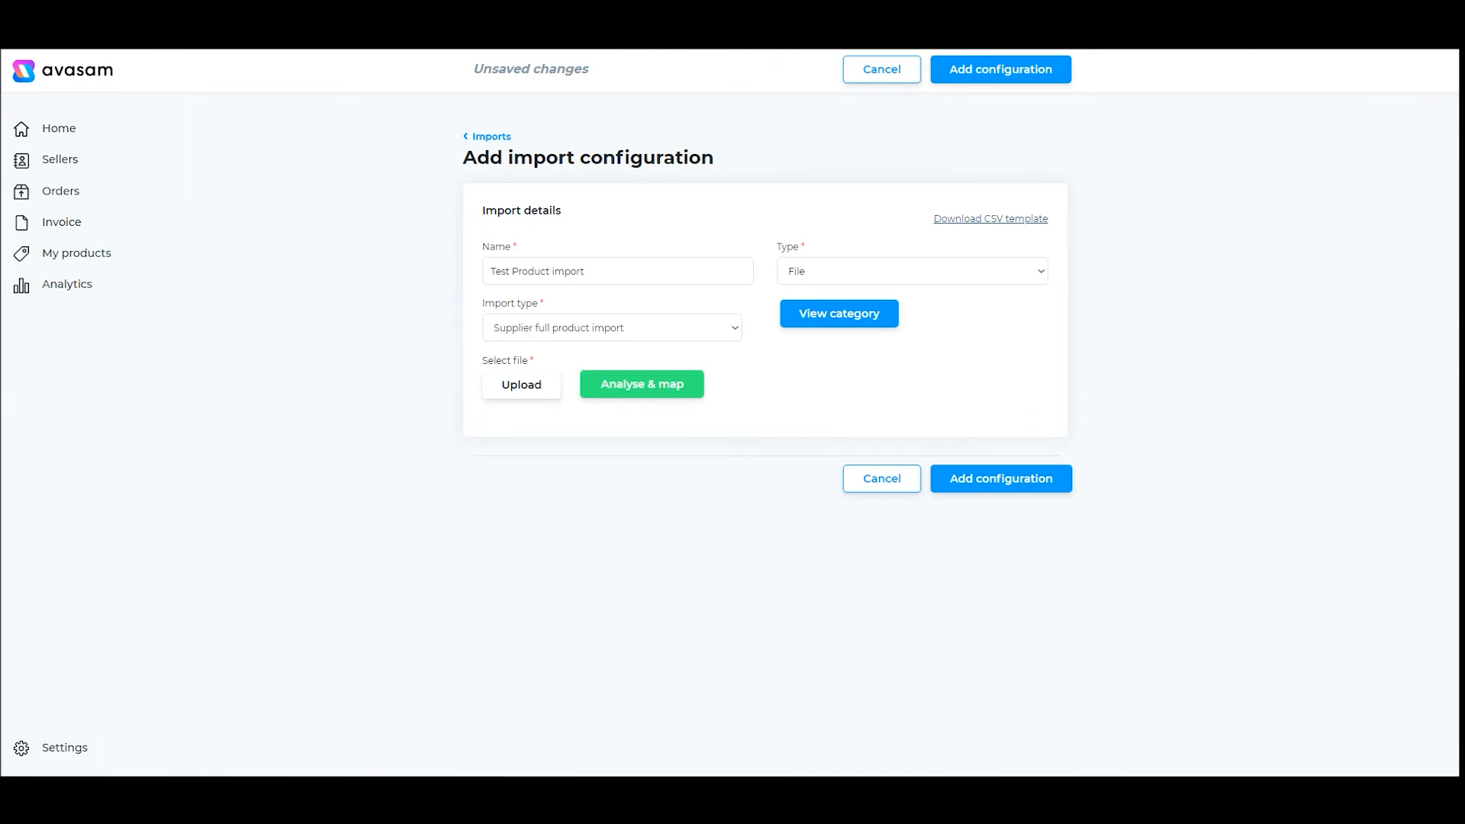
Leave the new import configuration without saving it and return to the list of import configurations.
left_click(492, 136)
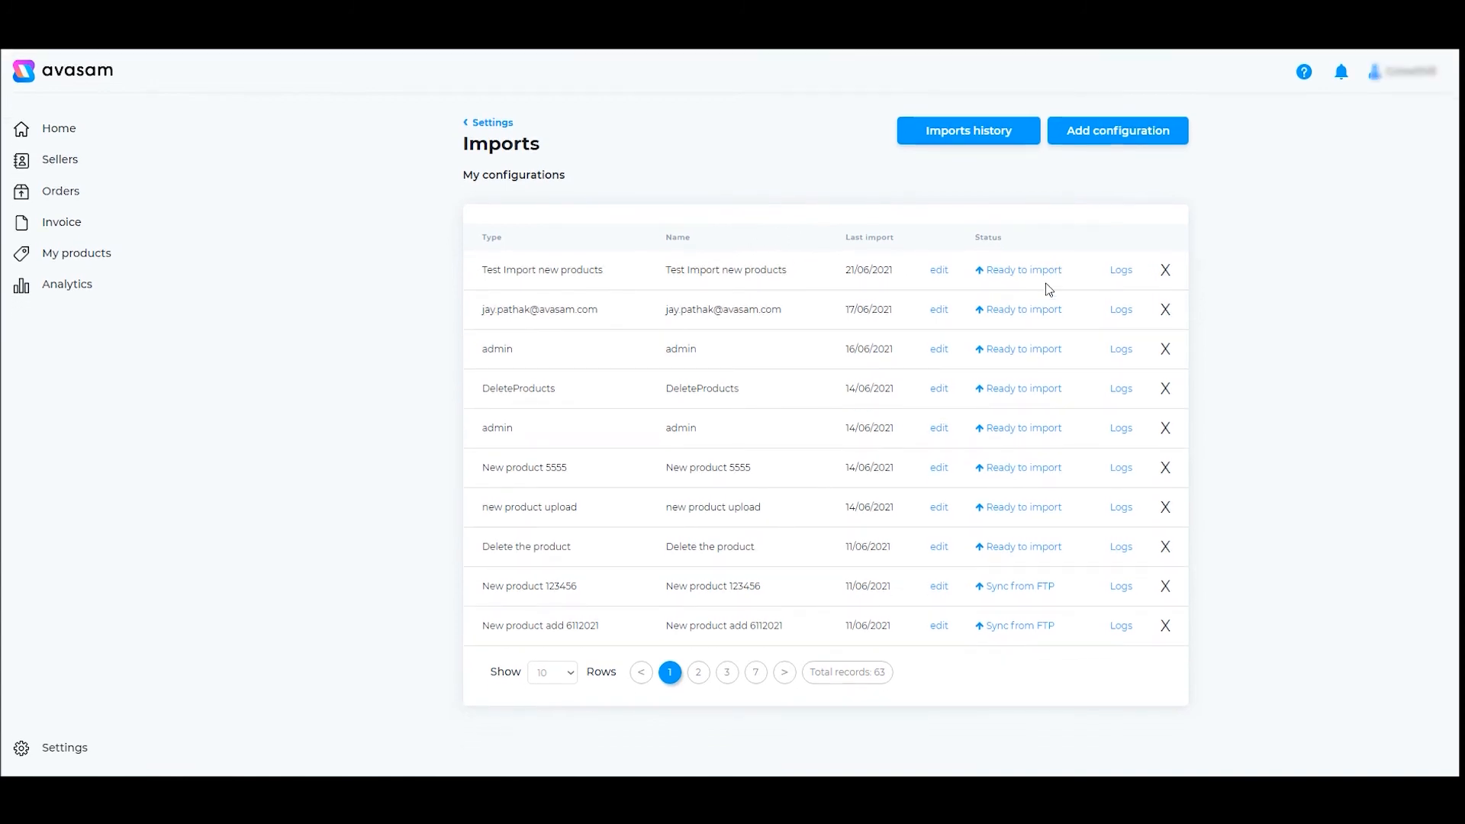
Select SupplierFullProductSampleFile (1).csv as the upload file for the "Test Import new products" configuration and cancel the import.
left_click(1045, 279)
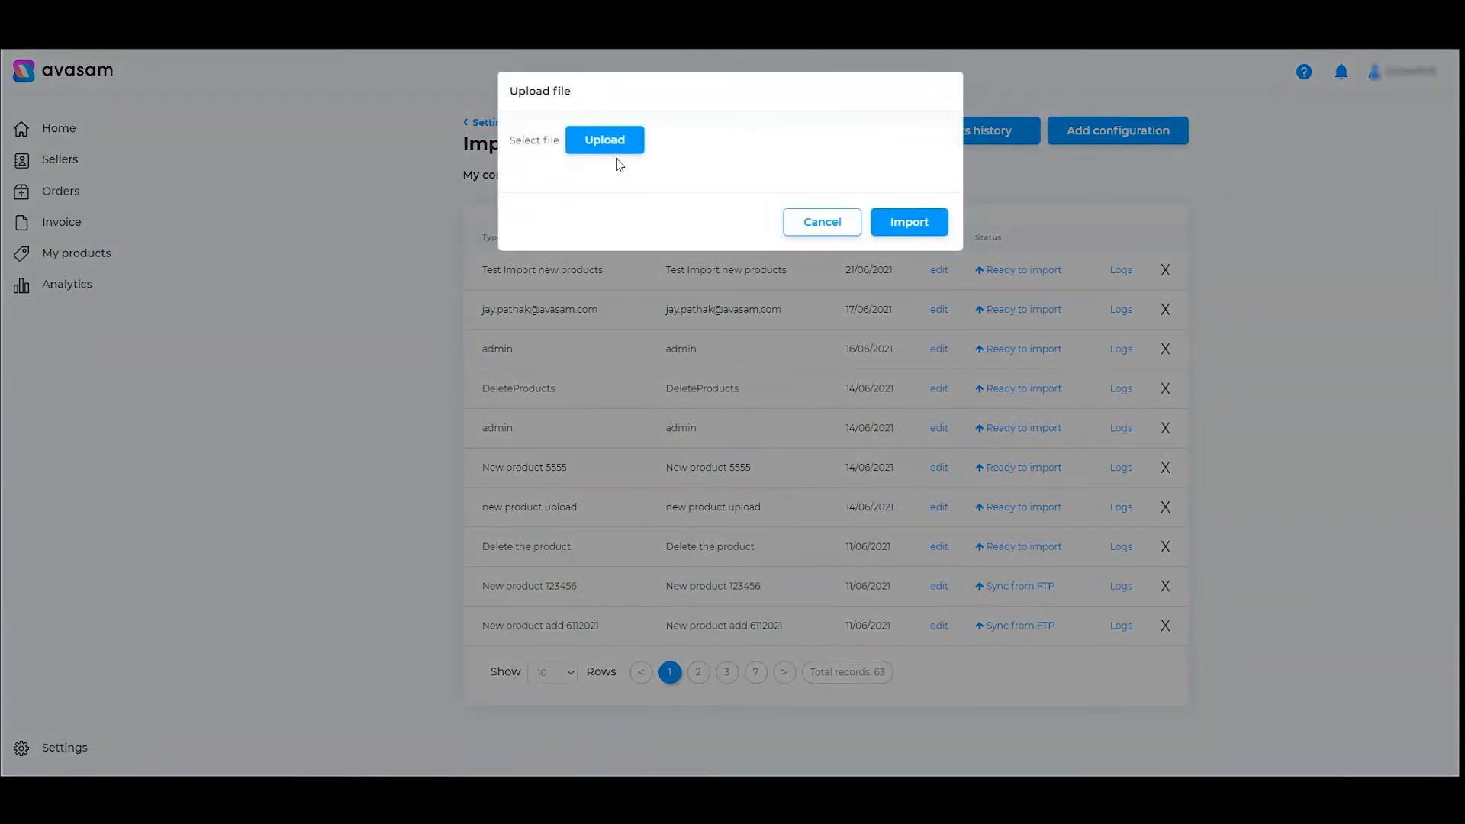
left_click(606, 150)
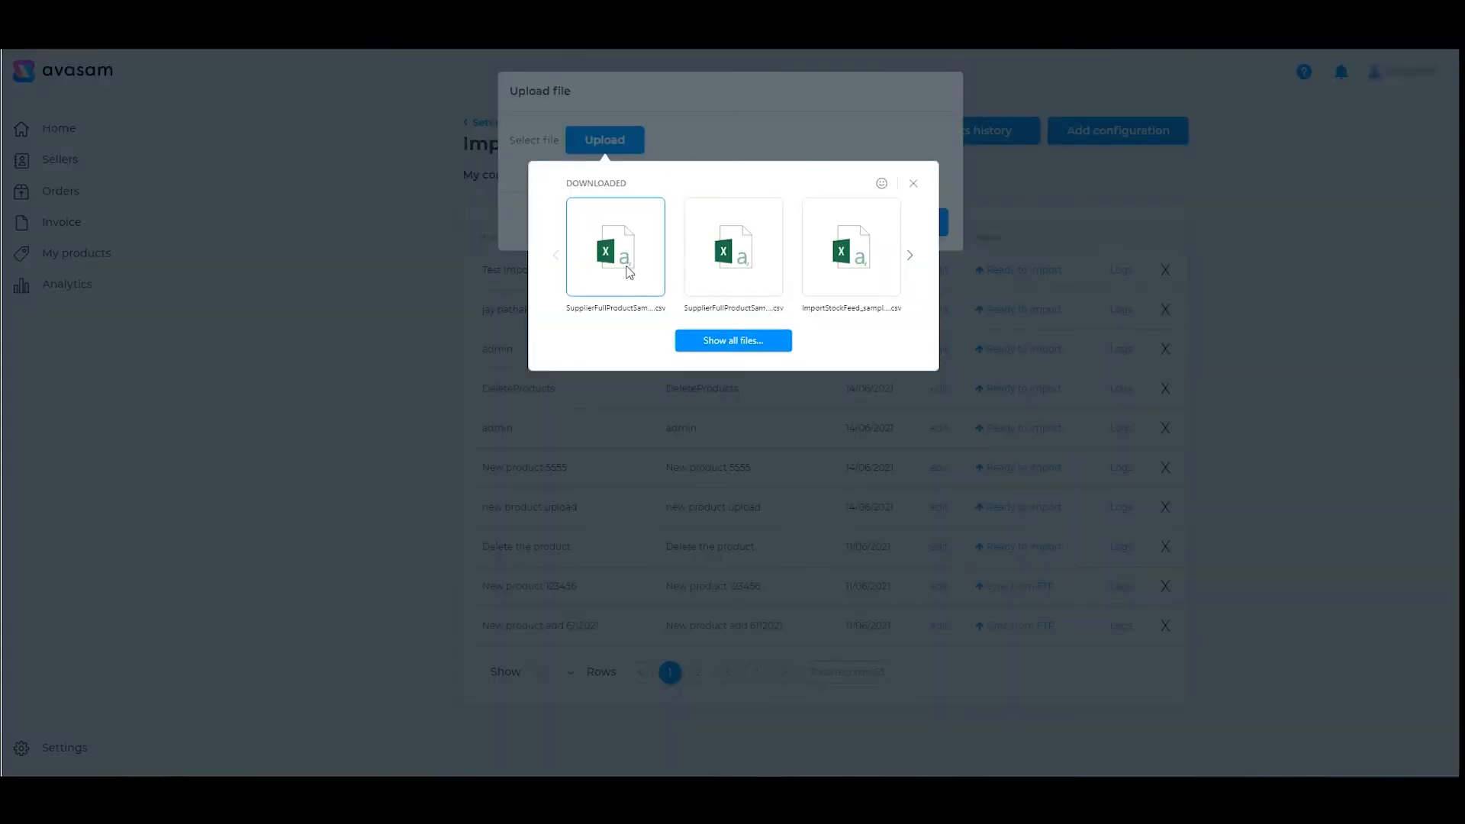
left_click(914, 185)
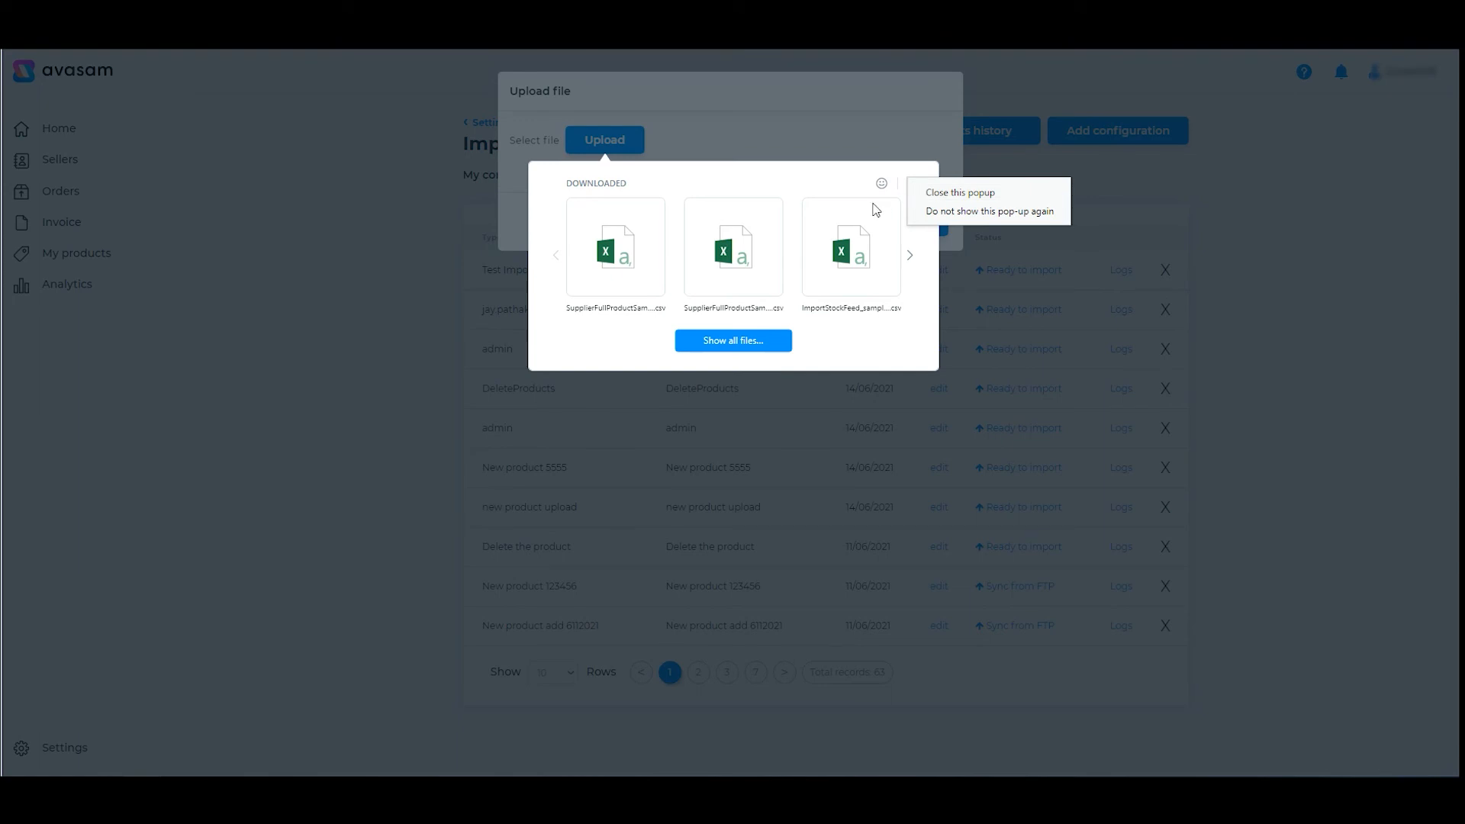
left_click(953, 193)
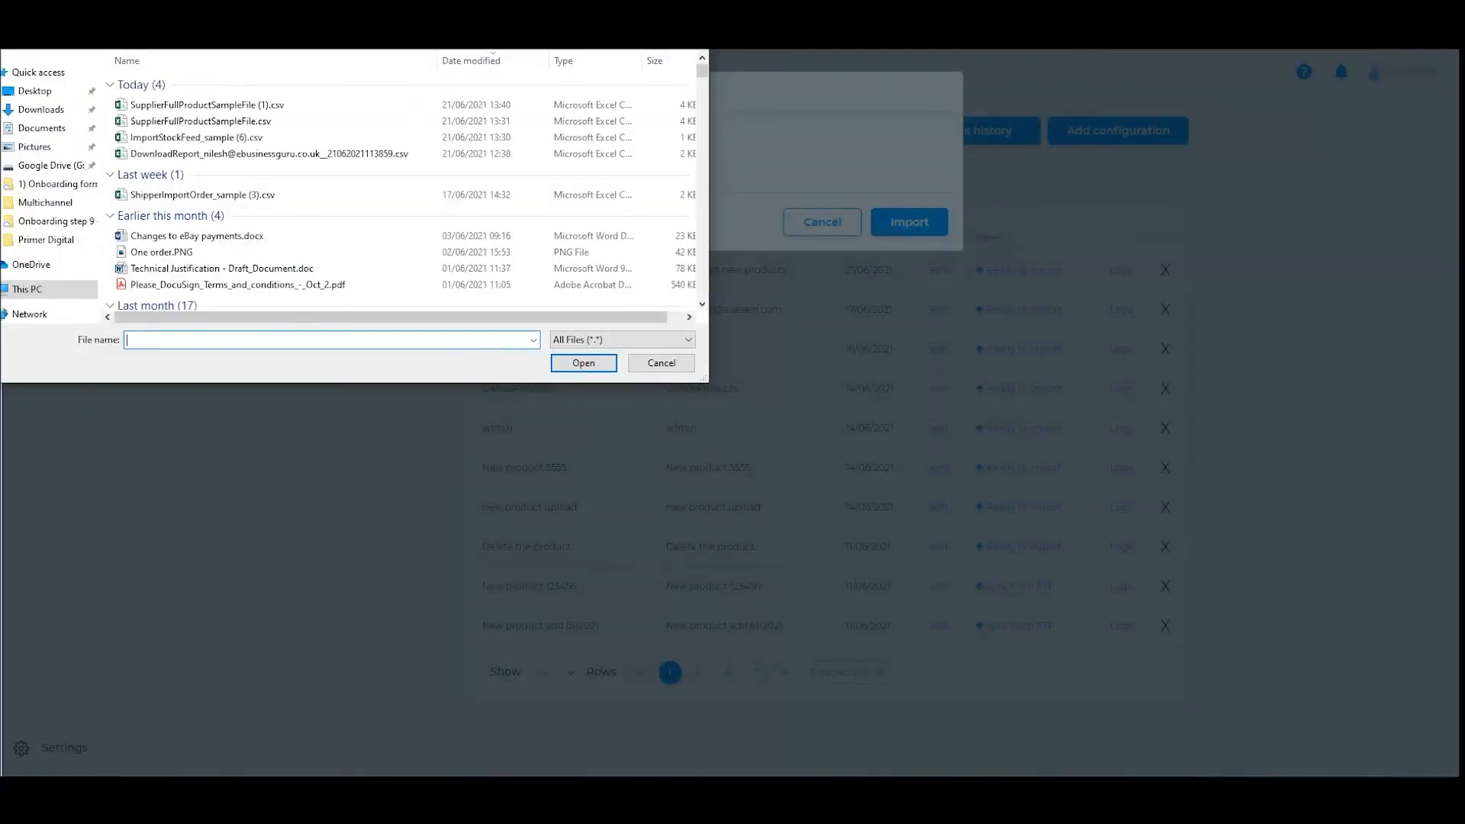
left_click(206, 104)
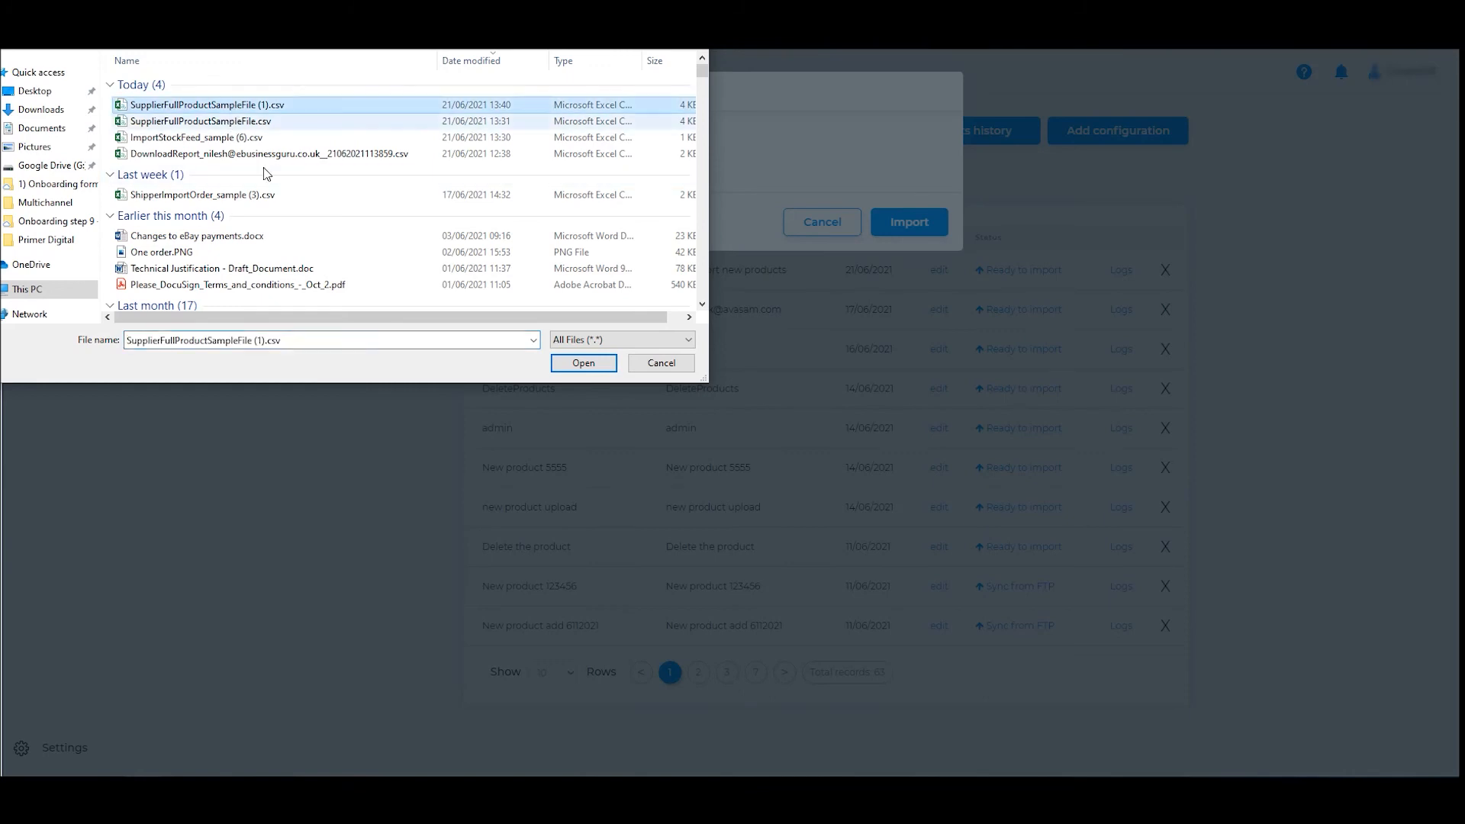
left_click(596, 364)
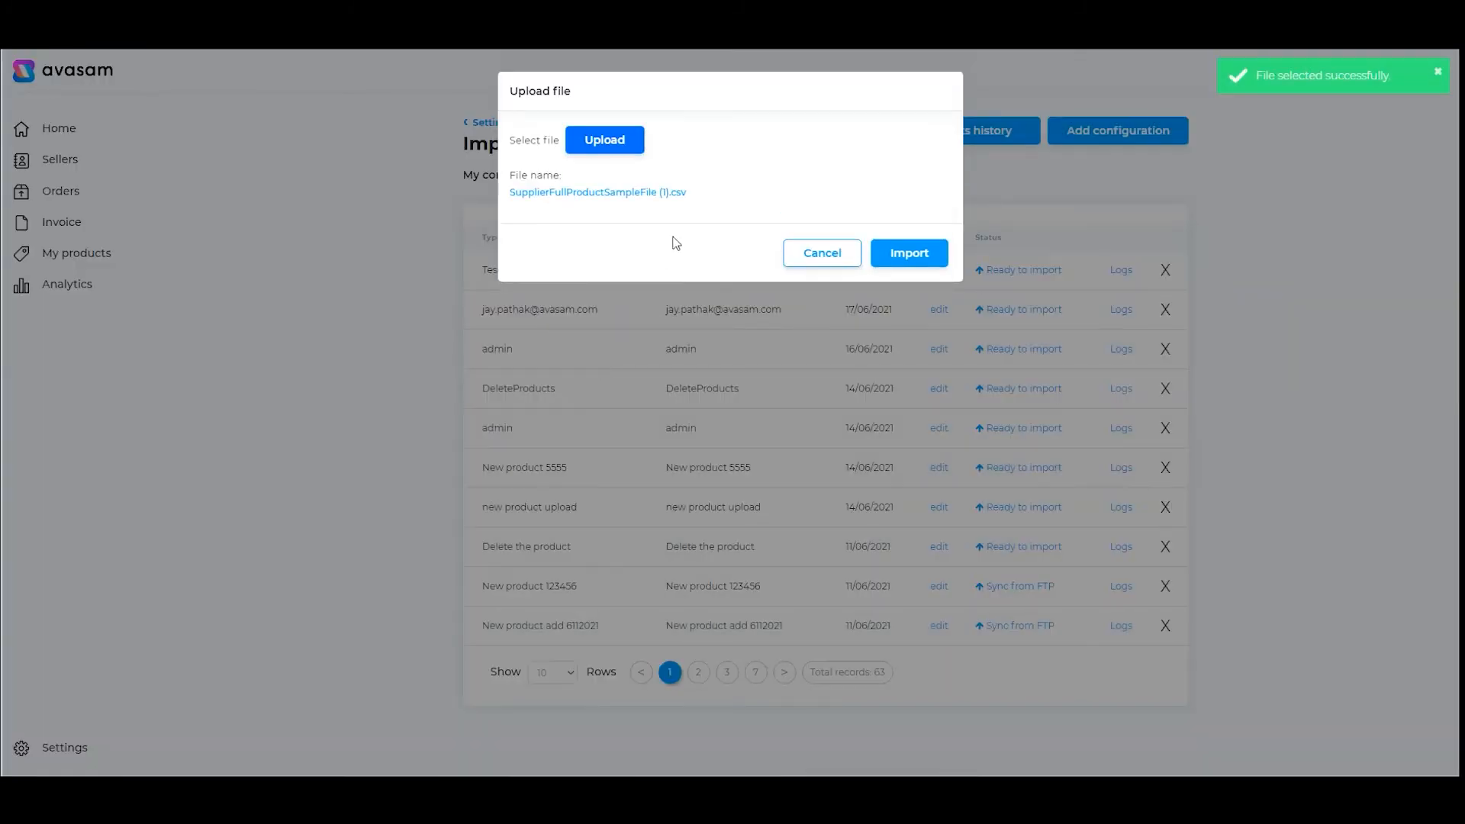
left_click(846, 255)
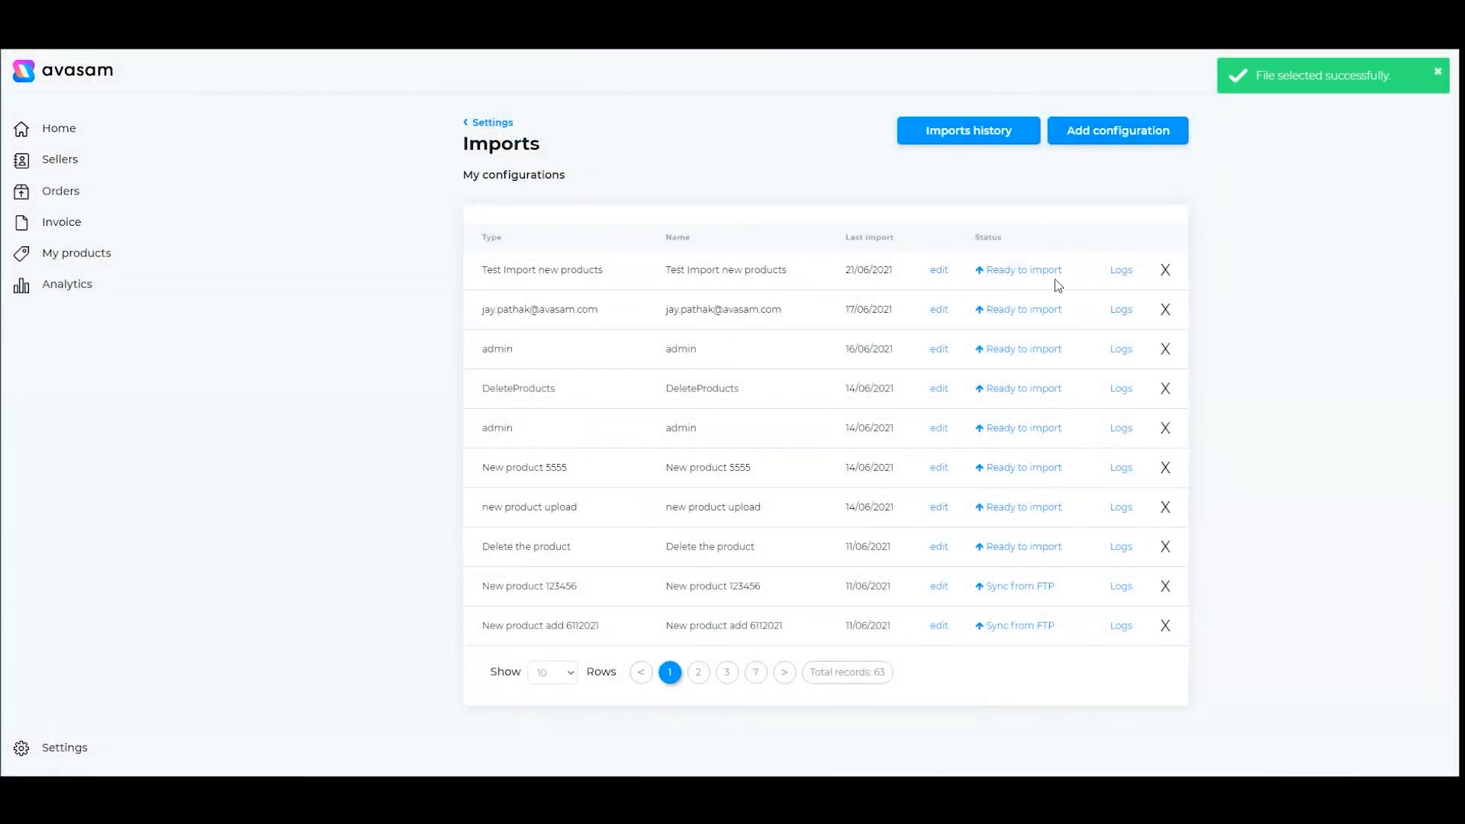